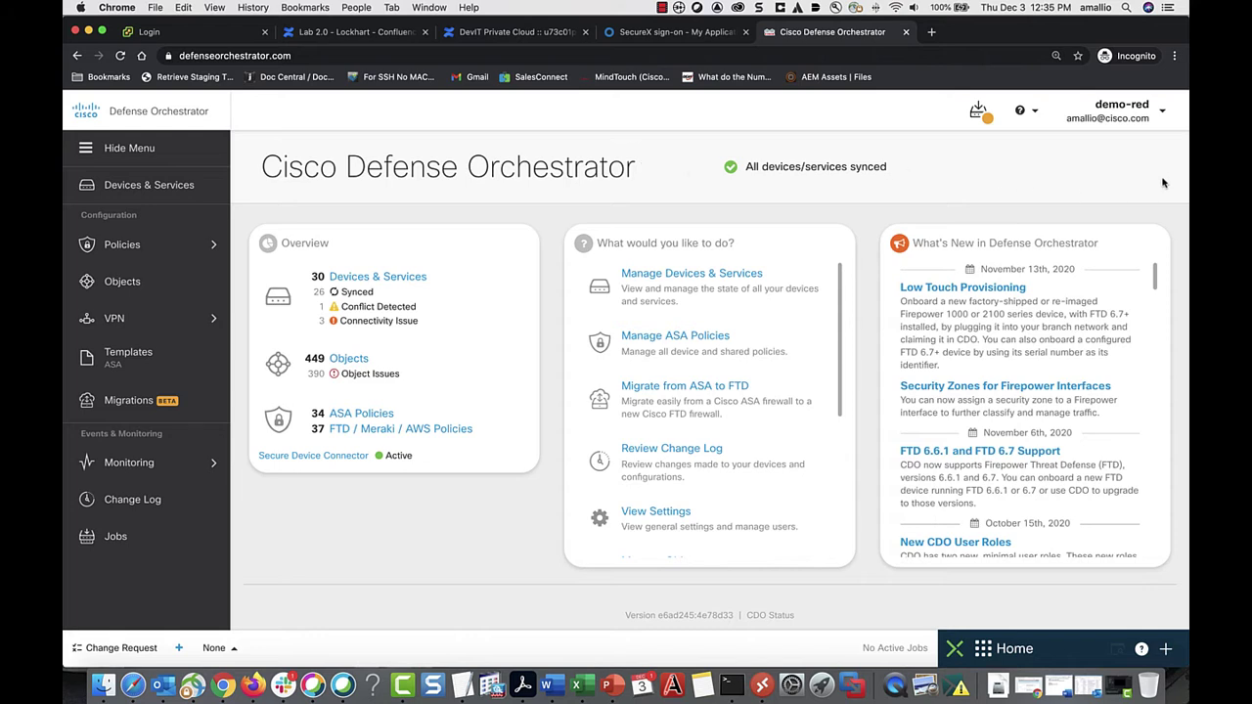
pyautogui.click(1163, 115)
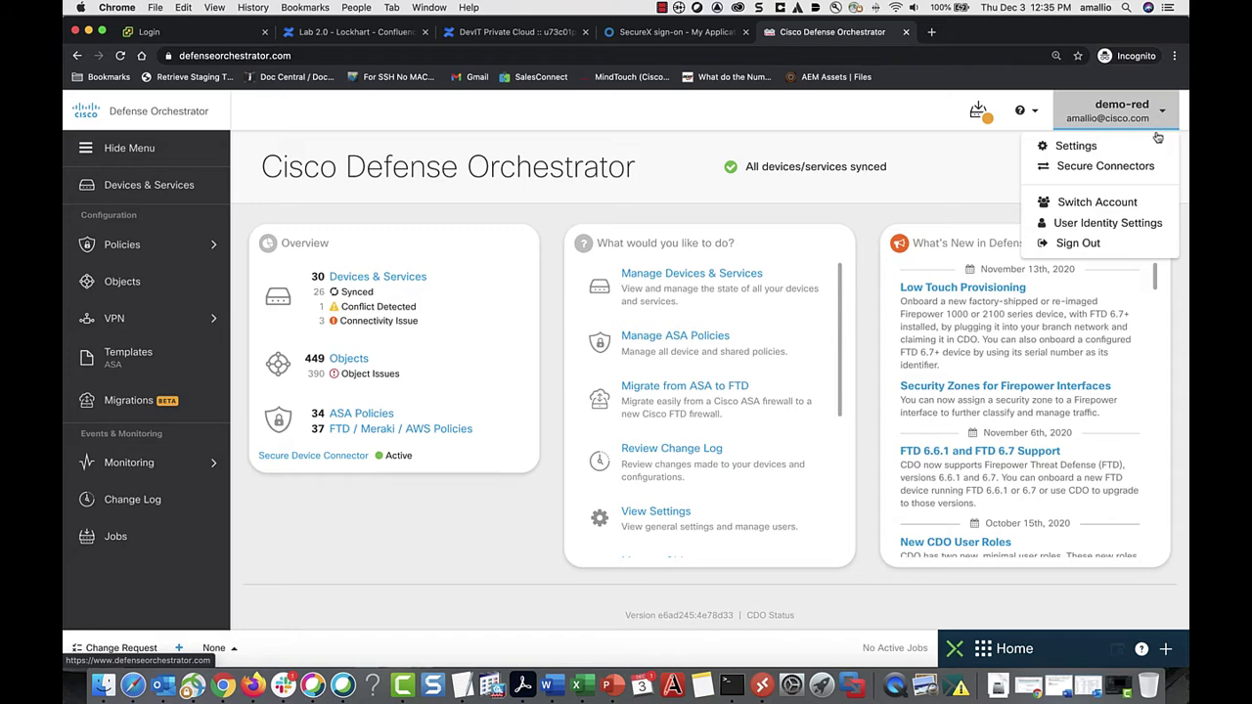
pyautogui.click(1160, 173)
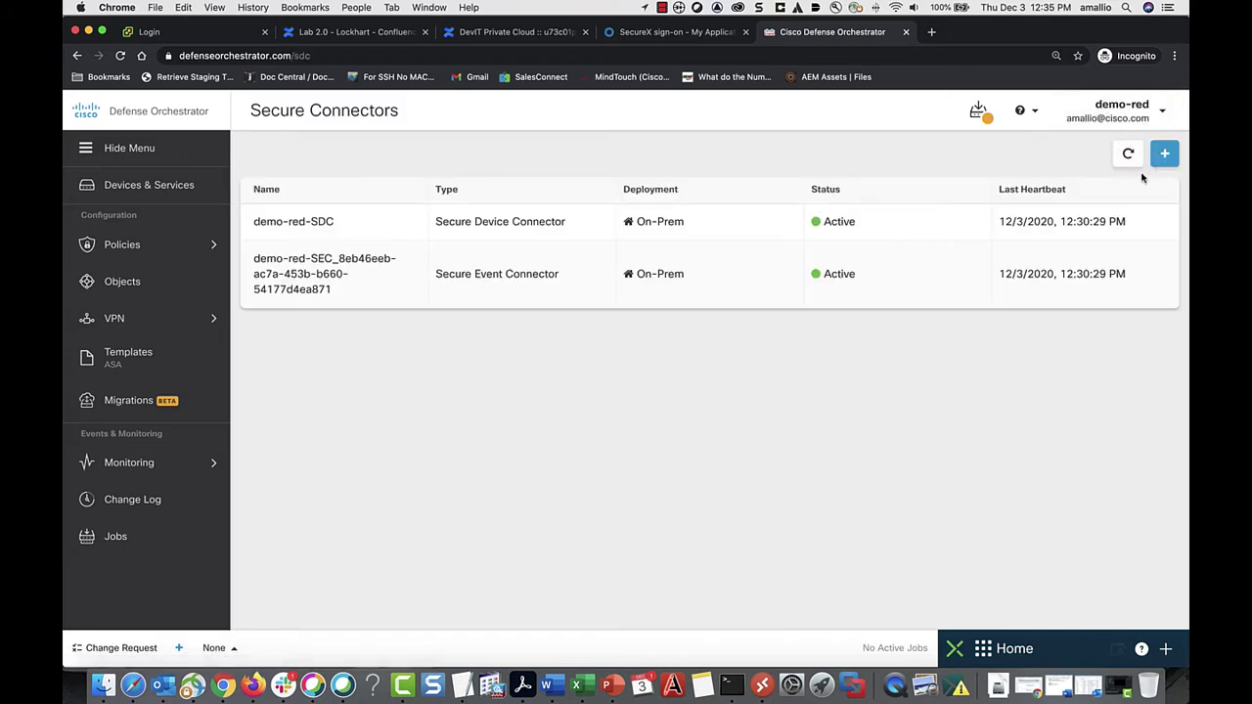
pyautogui.click(998, 272)
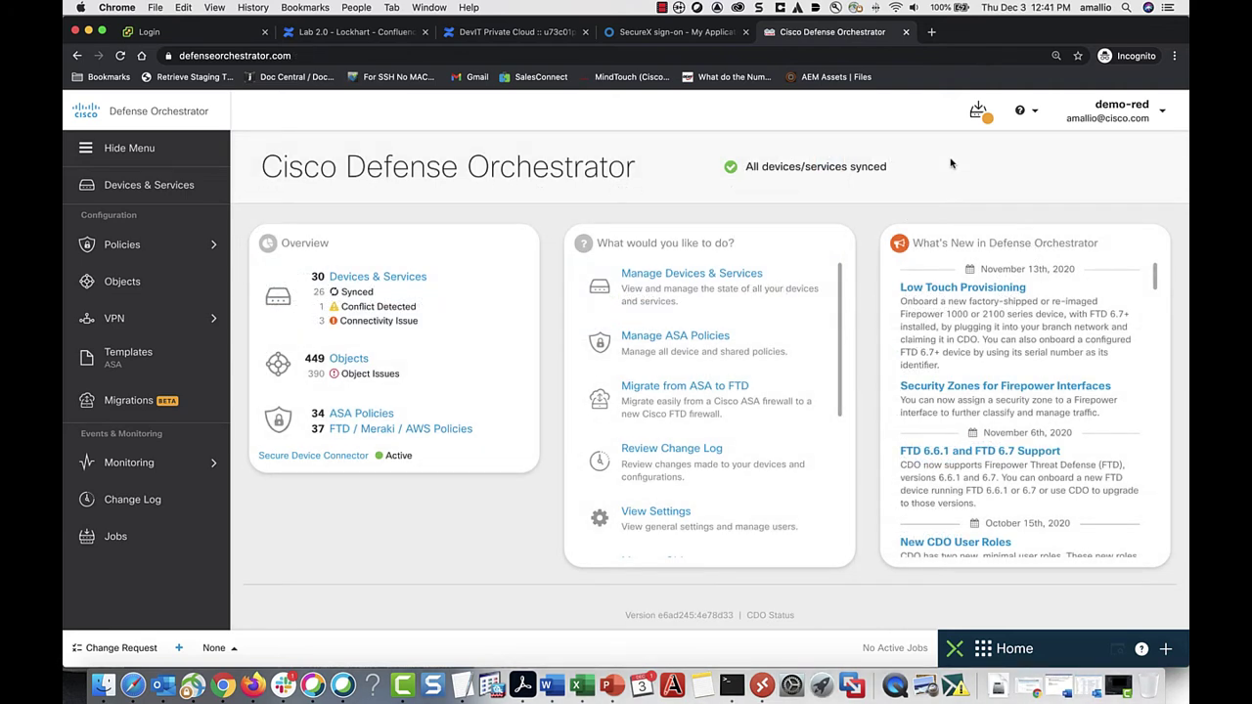
# - Start a new FTD Syslog Server object from the Objects list
pyautogui.click(87, 284)
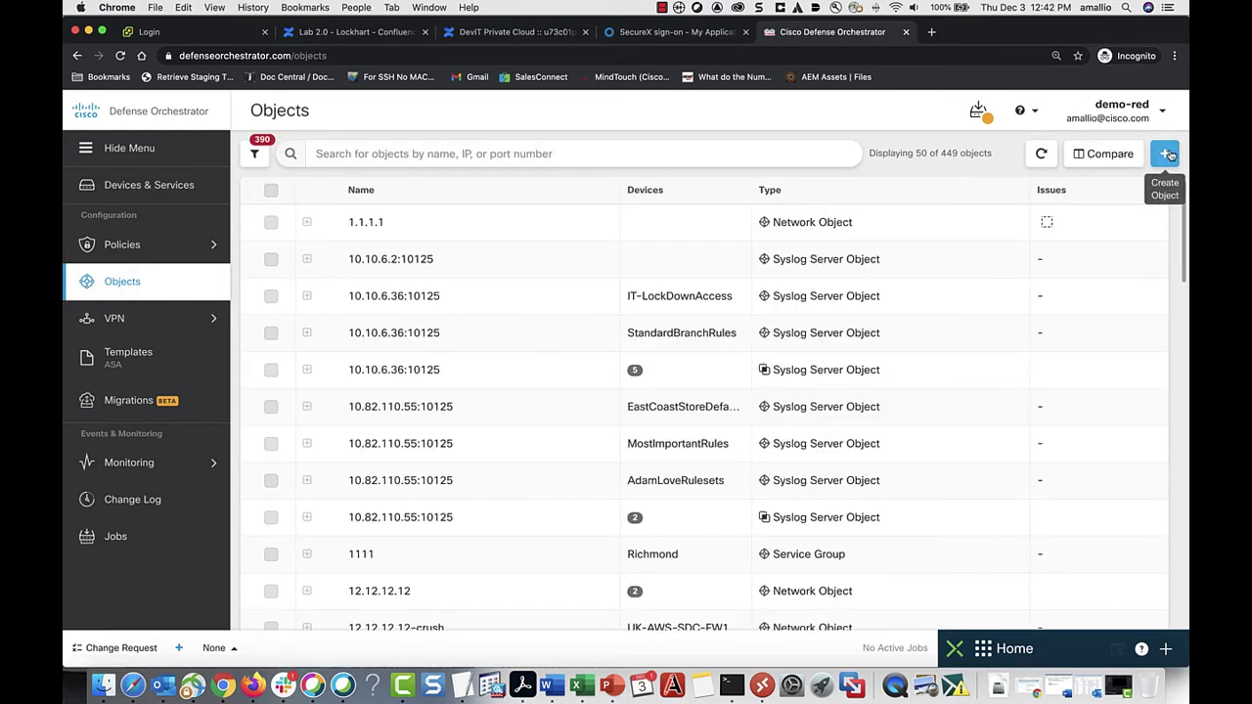
pyautogui.click(1170, 154)
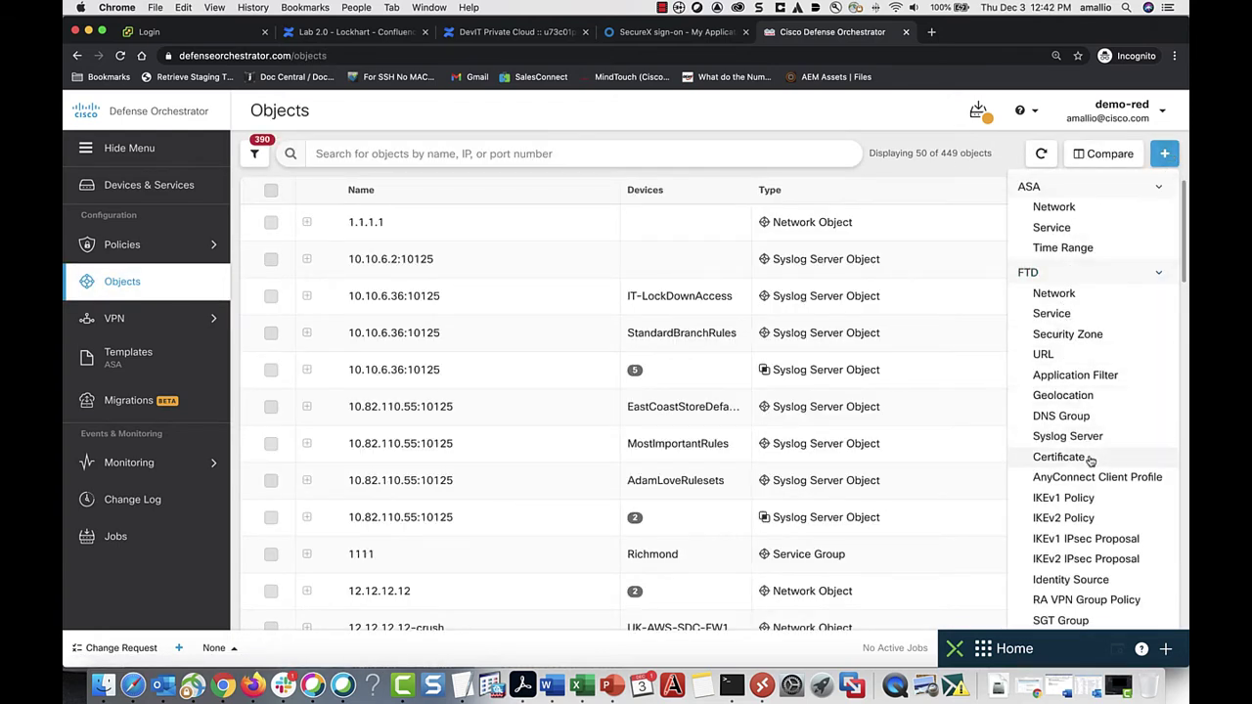
pyautogui.click(1068, 436)
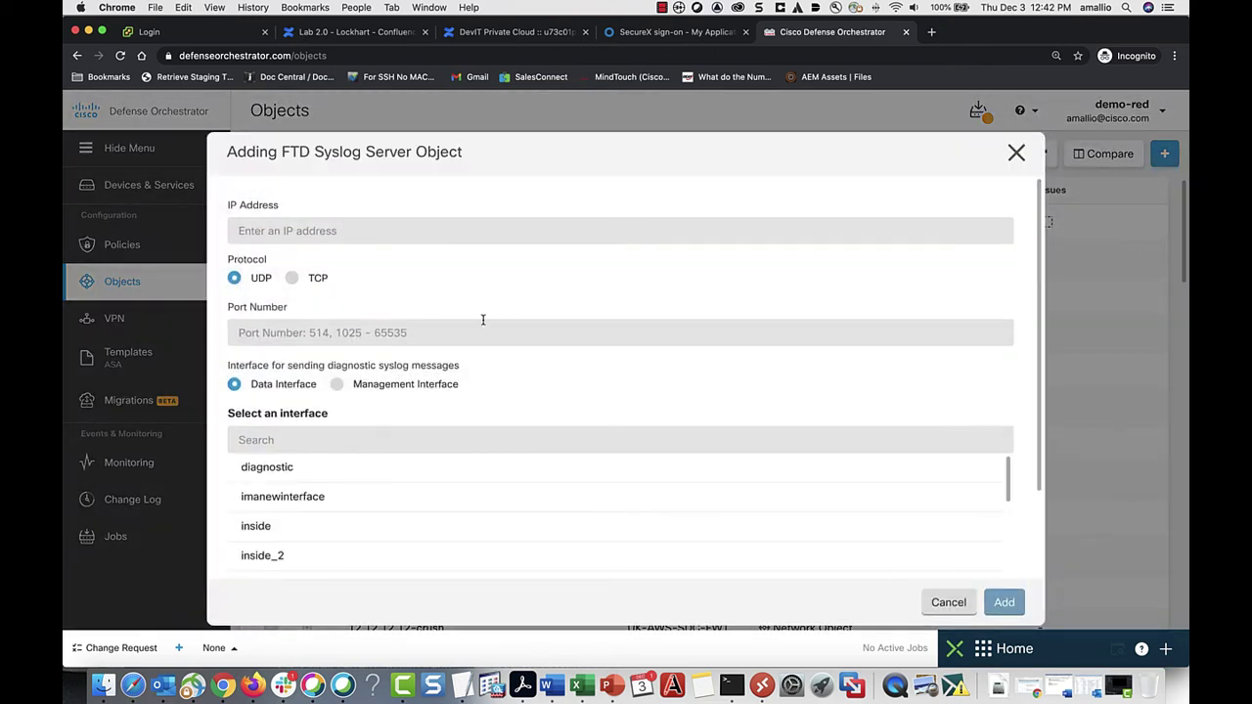
# - Set the syslog server to IP 10.10.6.36, TCP port 10125, via the outside interface
pyautogui.click(301, 228)
pyautogui.write('0')
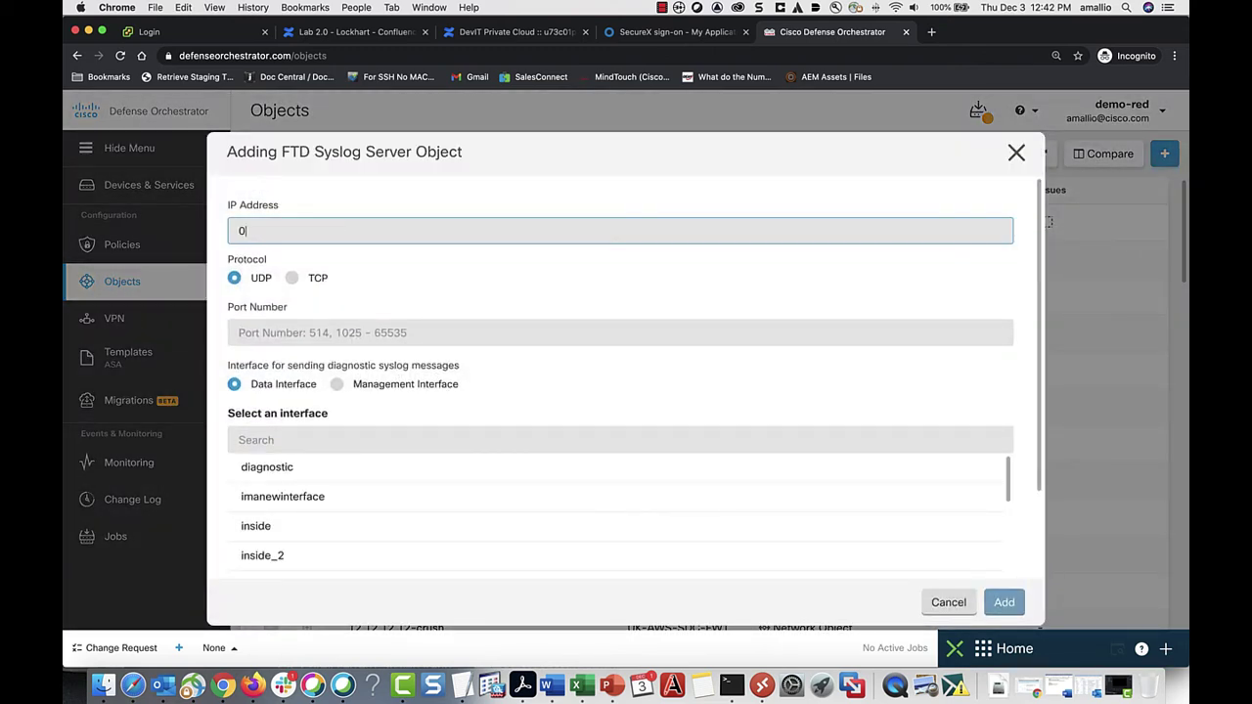
pyautogui.press('BackSpace')
pyautogui.write('10.10.6.36')
pyautogui.click(292, 280)
pyautogui.click(266, 336)
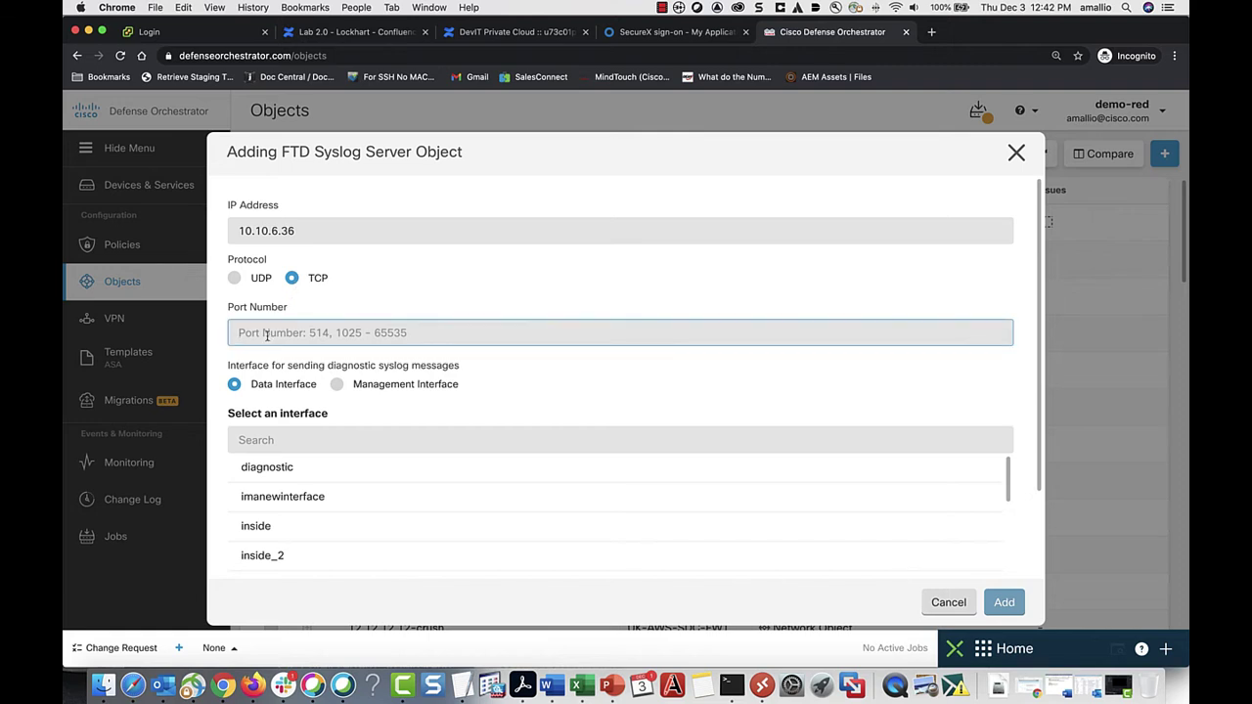
pyautogui.write('101')
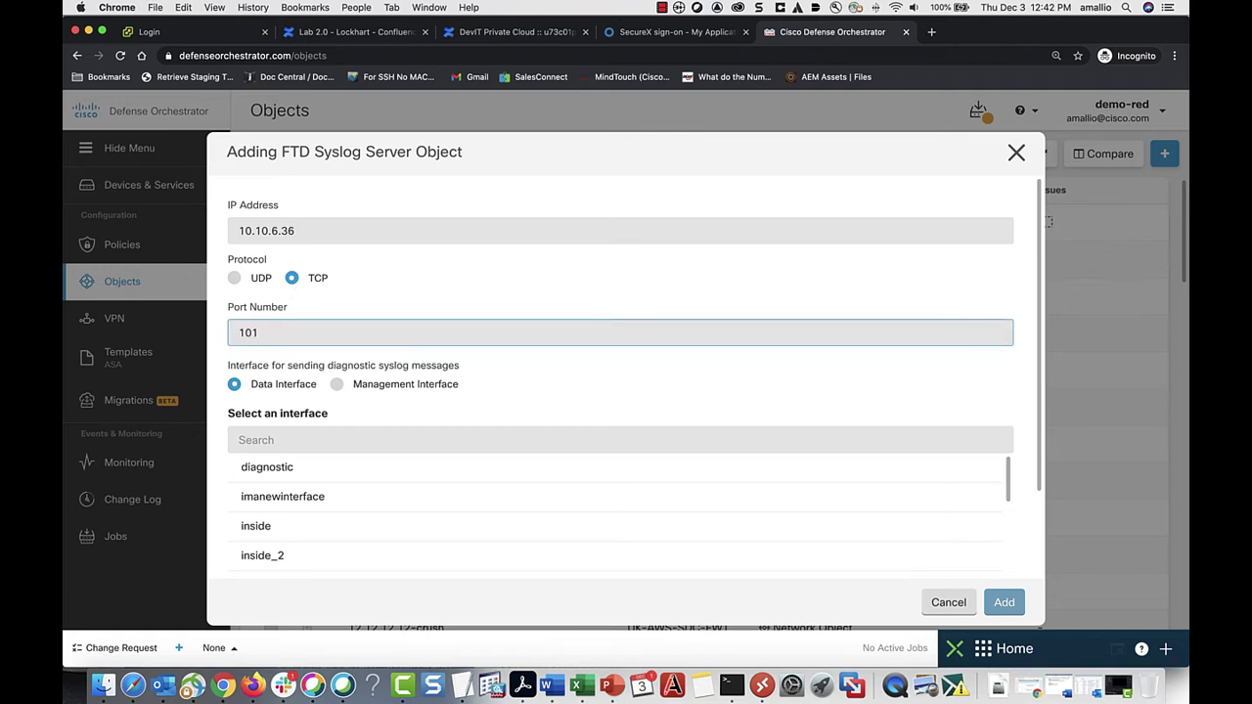
pyautogui.write('25')
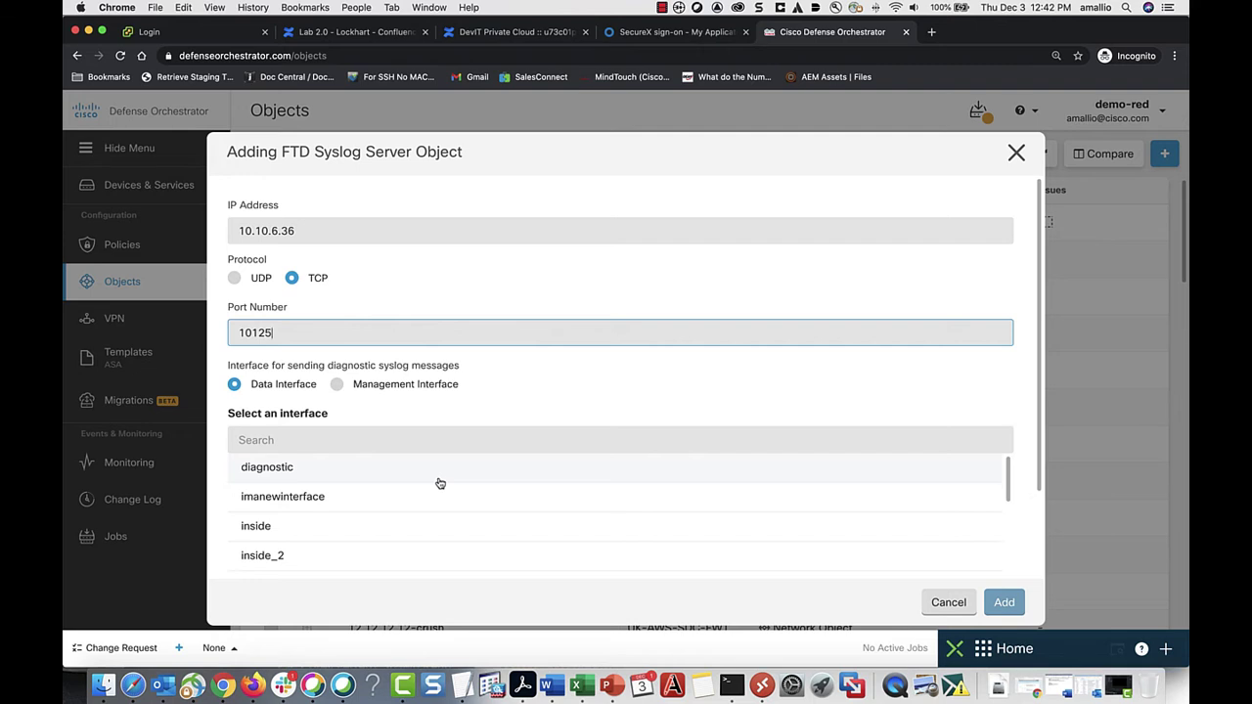
pyautogui.scroll(-8, 440, 484)
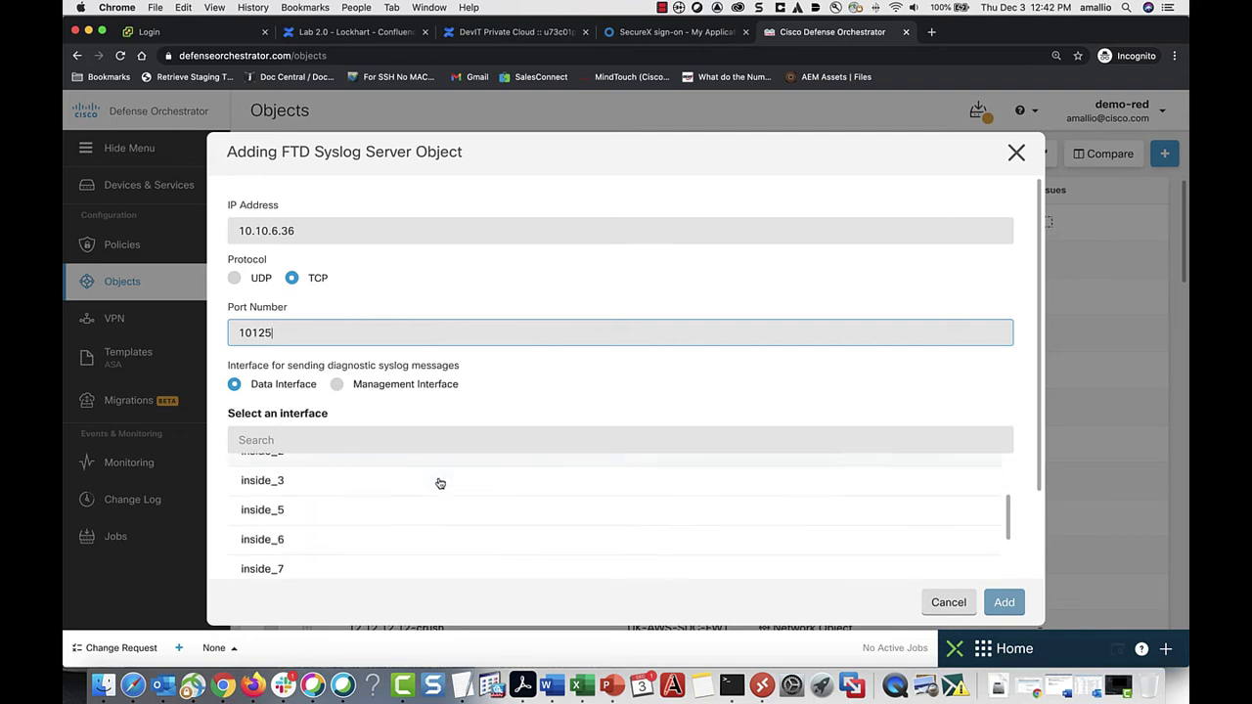
pyautogui.scroll(-1, 439, 483)
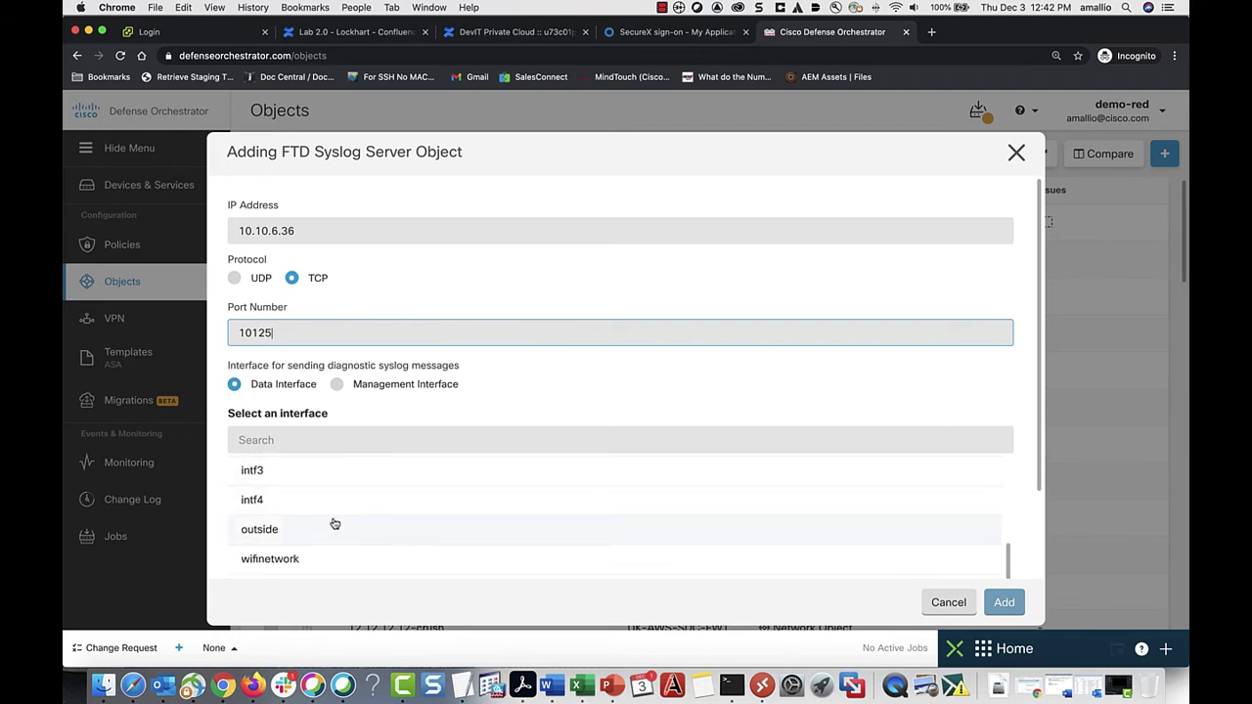
pyautogui.click(292, 528)
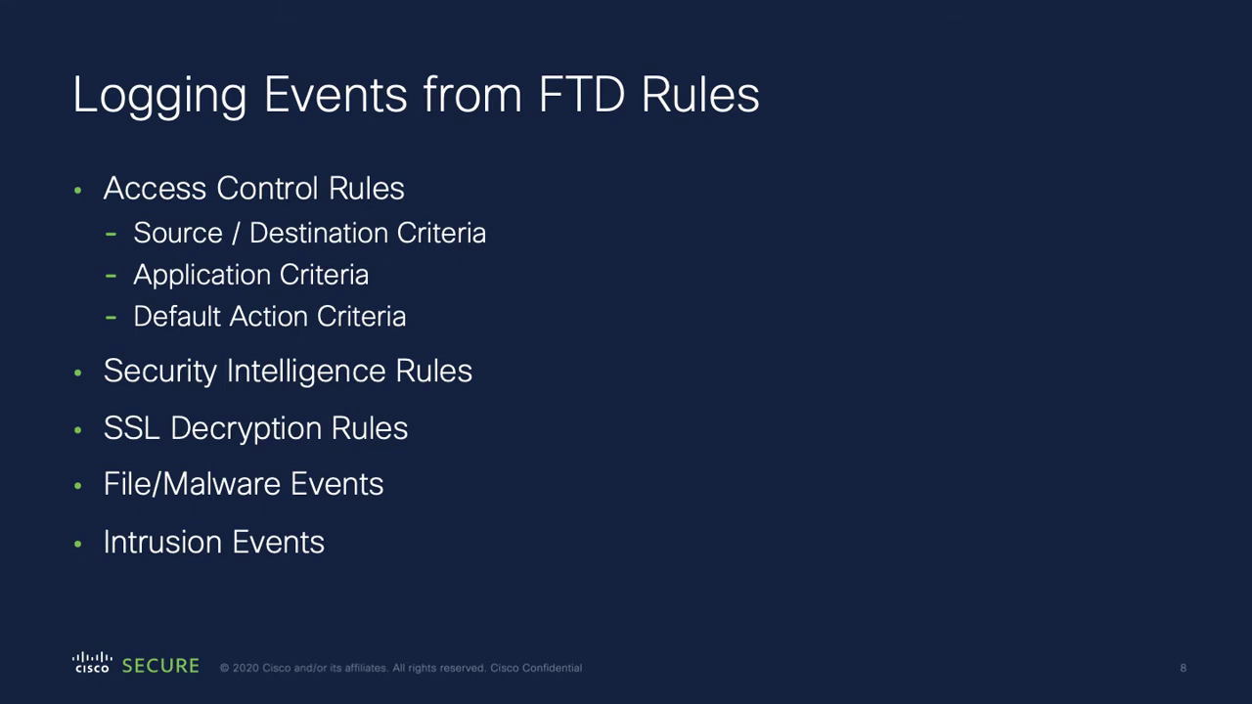
# - Advance to the Logging Connection Events slide, then select the Lewiston device in CDO
pyautogui.press('Right')
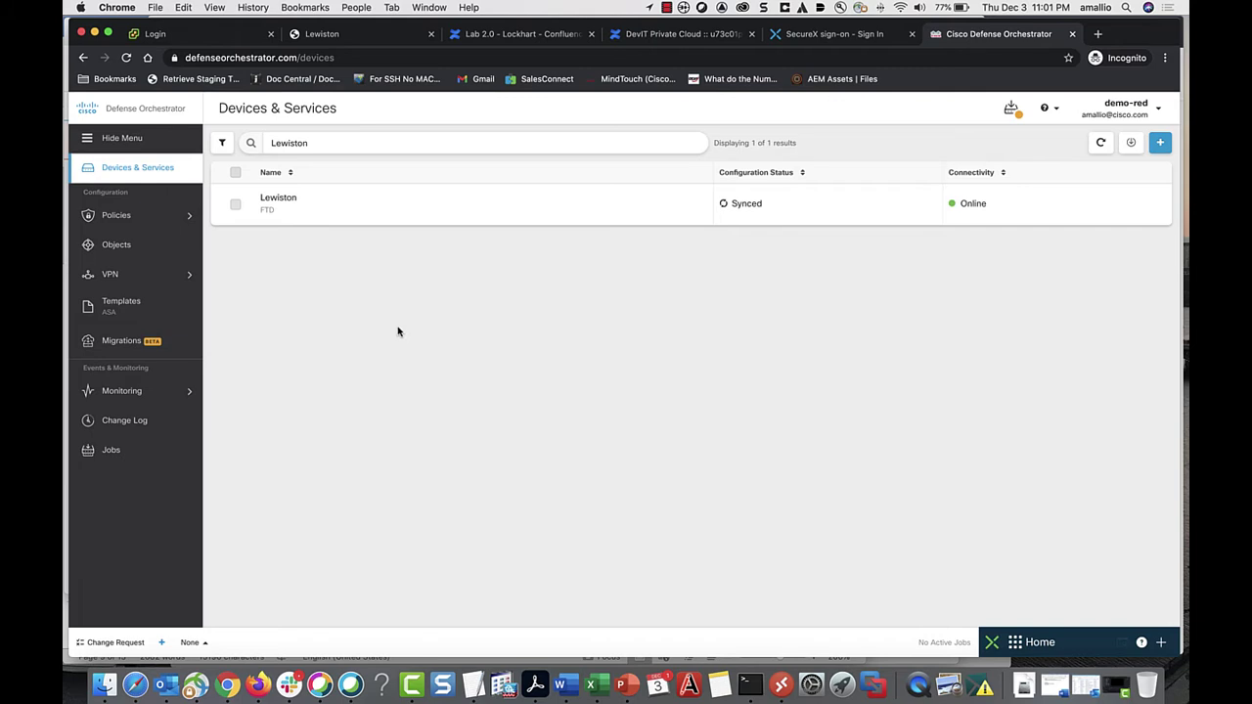
pyautogui.click(236, 206)
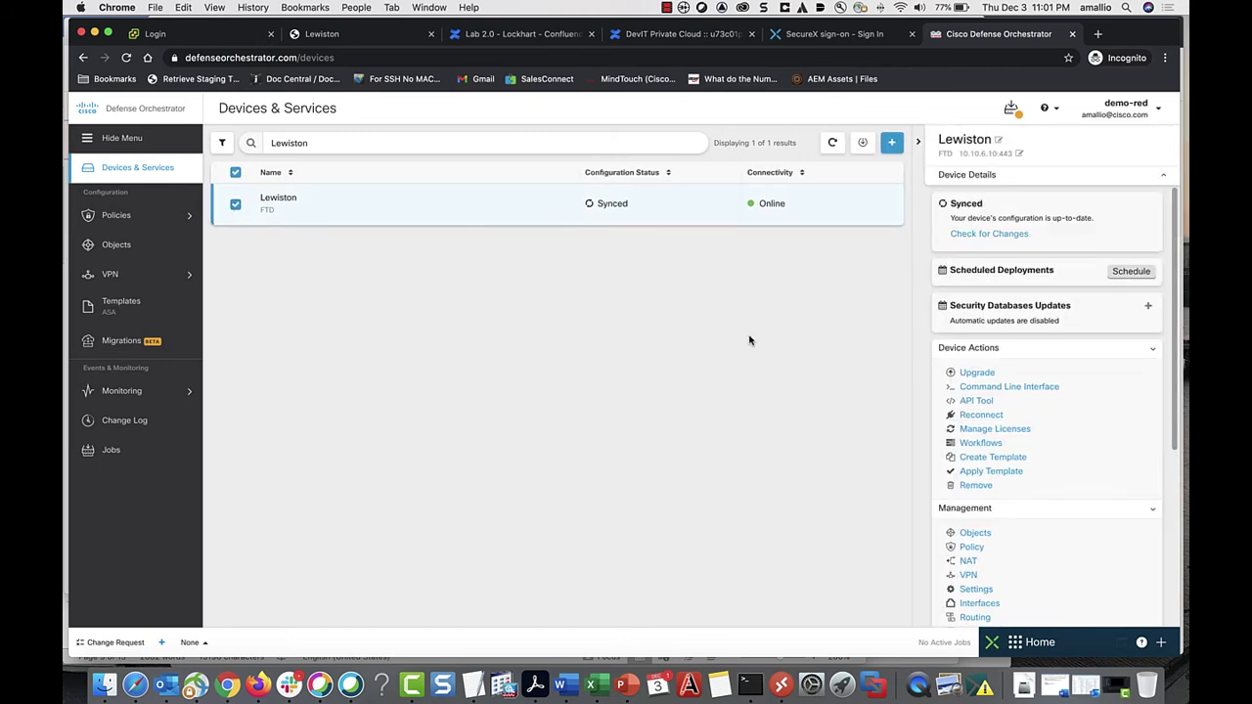
# - Open Lewiston's access policy and edit rule 4, LEW-Guest to Outside
pyautogui.click(974, 549)
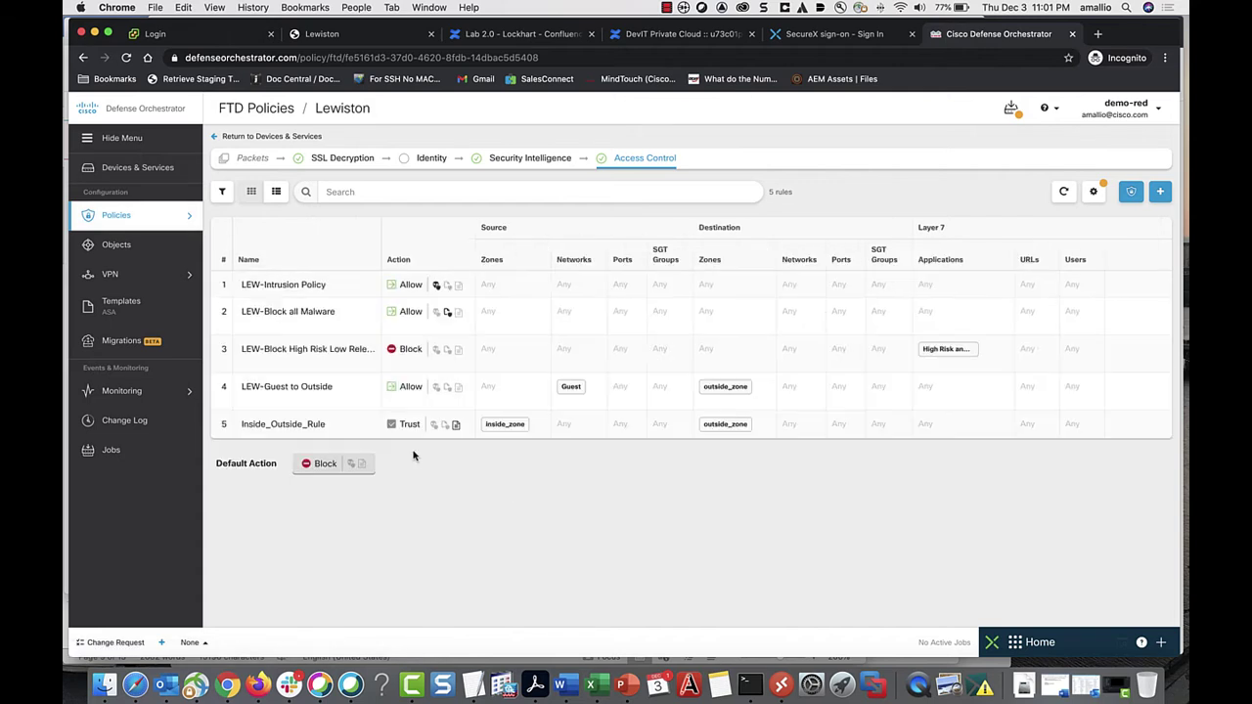
pyautogui.click(224, 390)
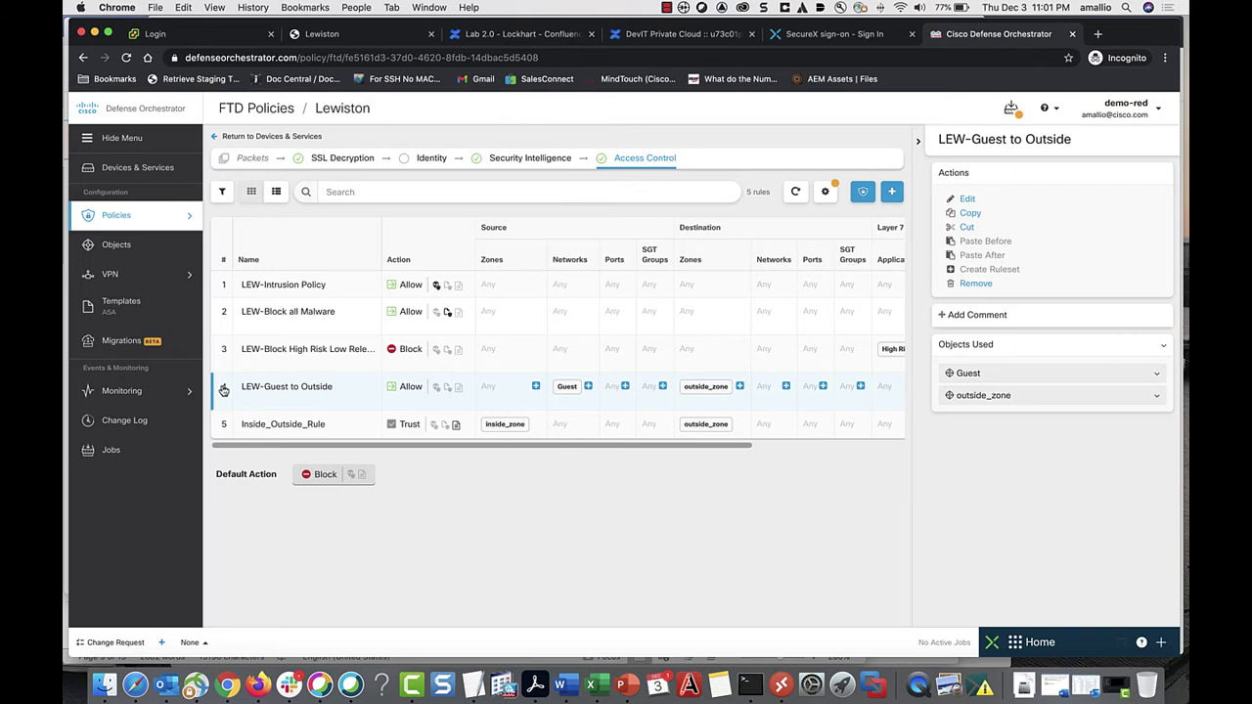
pyautogui.click(970, 199)
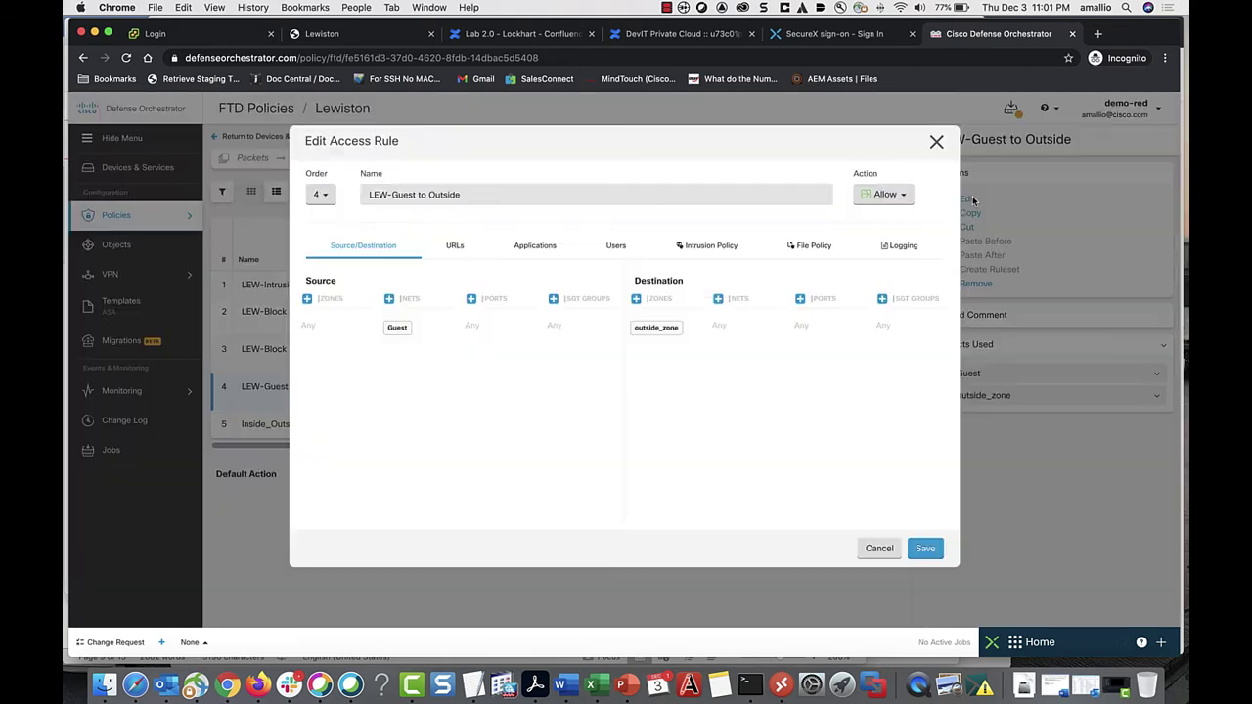
# - Log LEW-Guest to Outside at end of connection to syslog 10.10.6.36:10125 and save
pyautogui.click(899, 247)
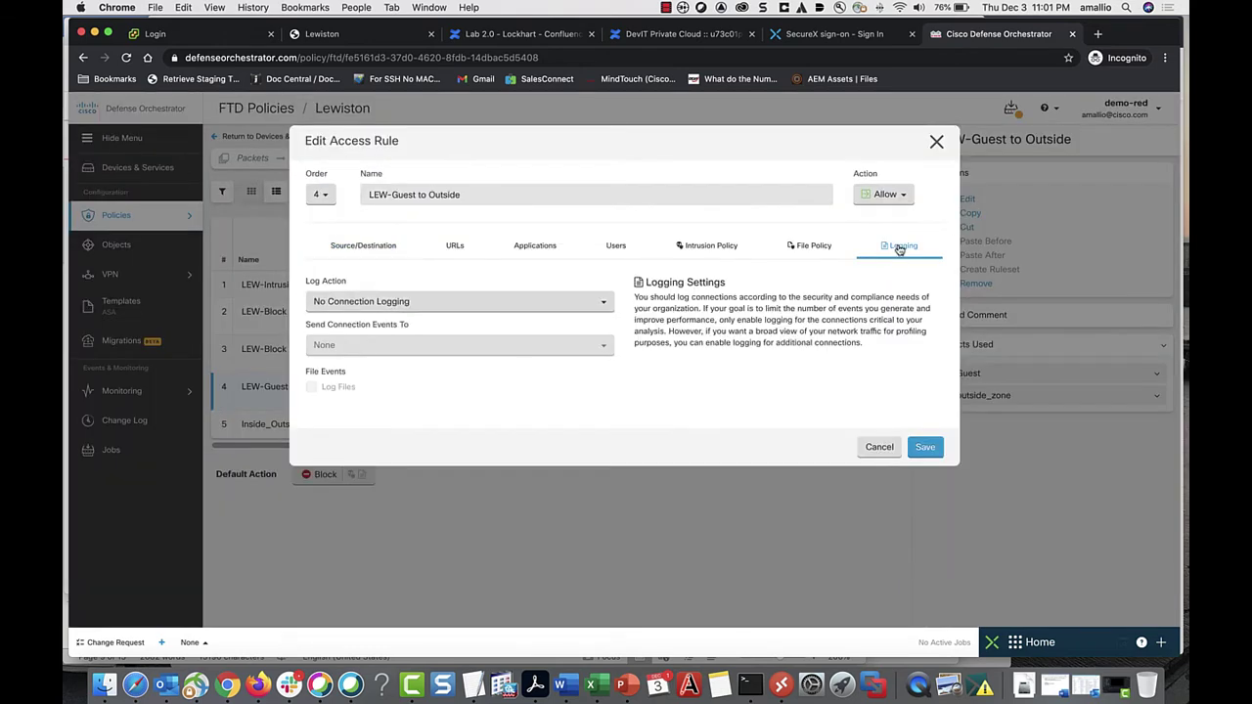
pyautogui.click(398, 304)
pyautogui.click(377, 334)
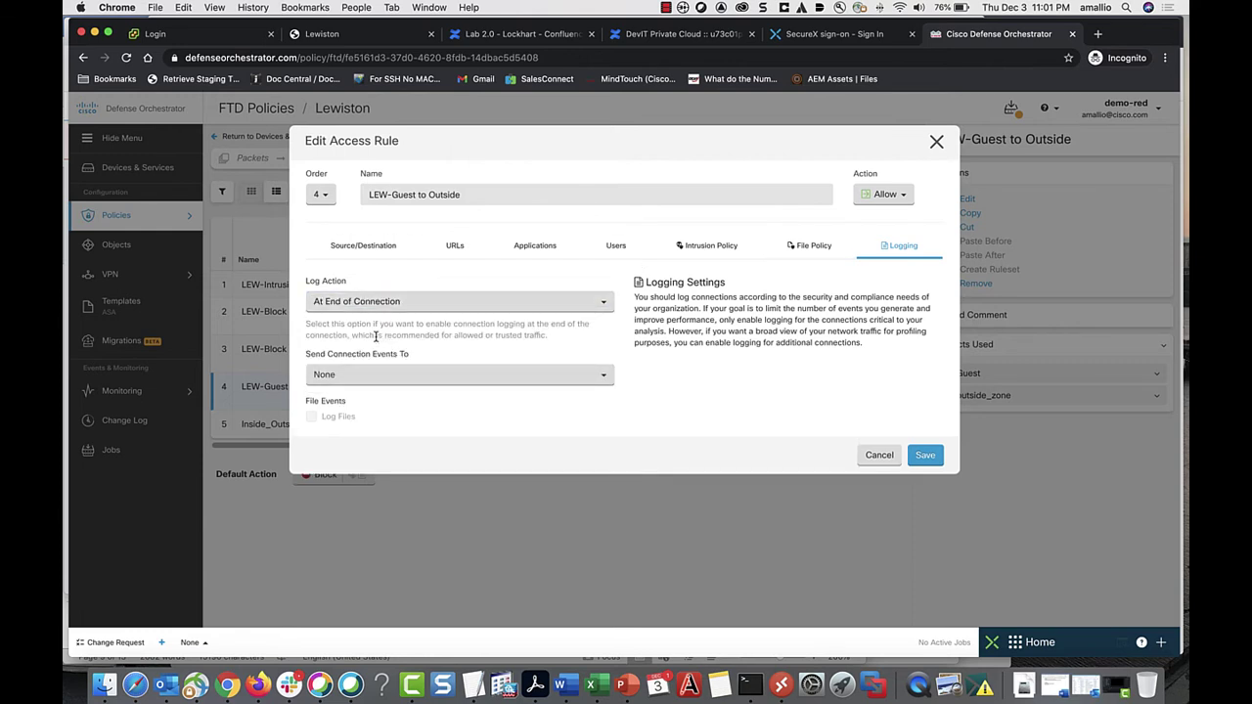
pyautogui.click(362, 380)
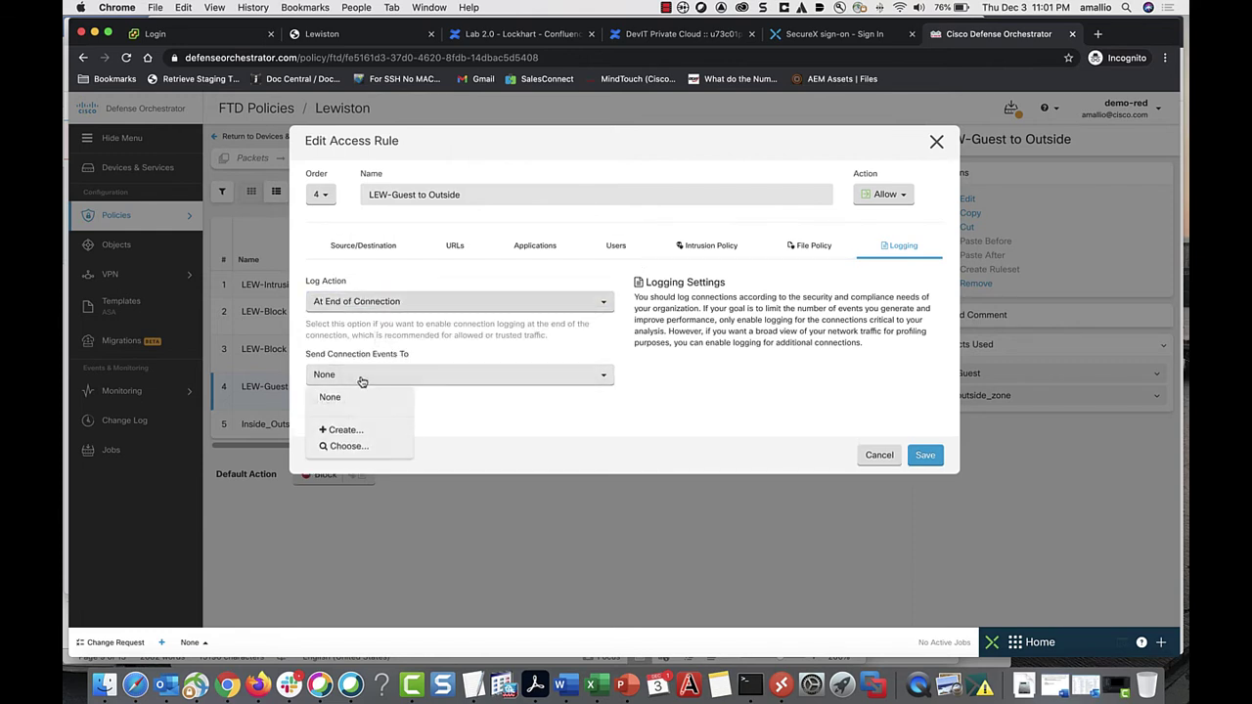
pyautogui.click(359, 452)
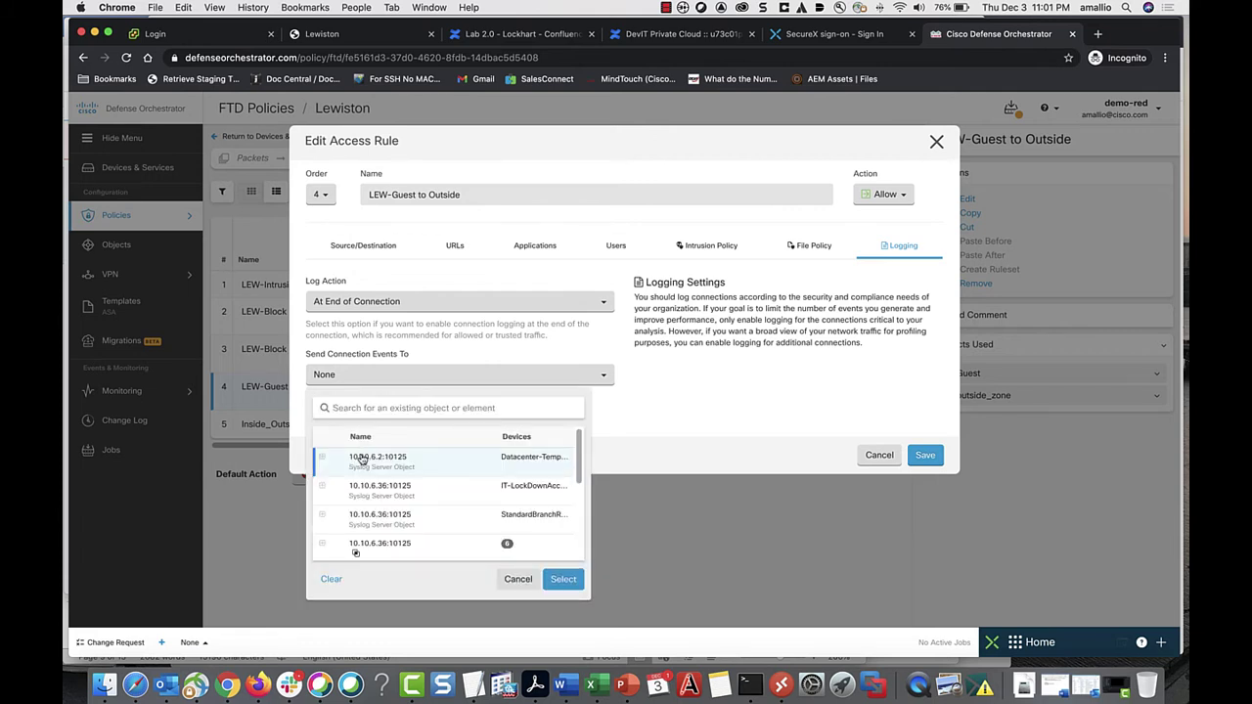
pyautogui.scroll(-2, 398, 504)
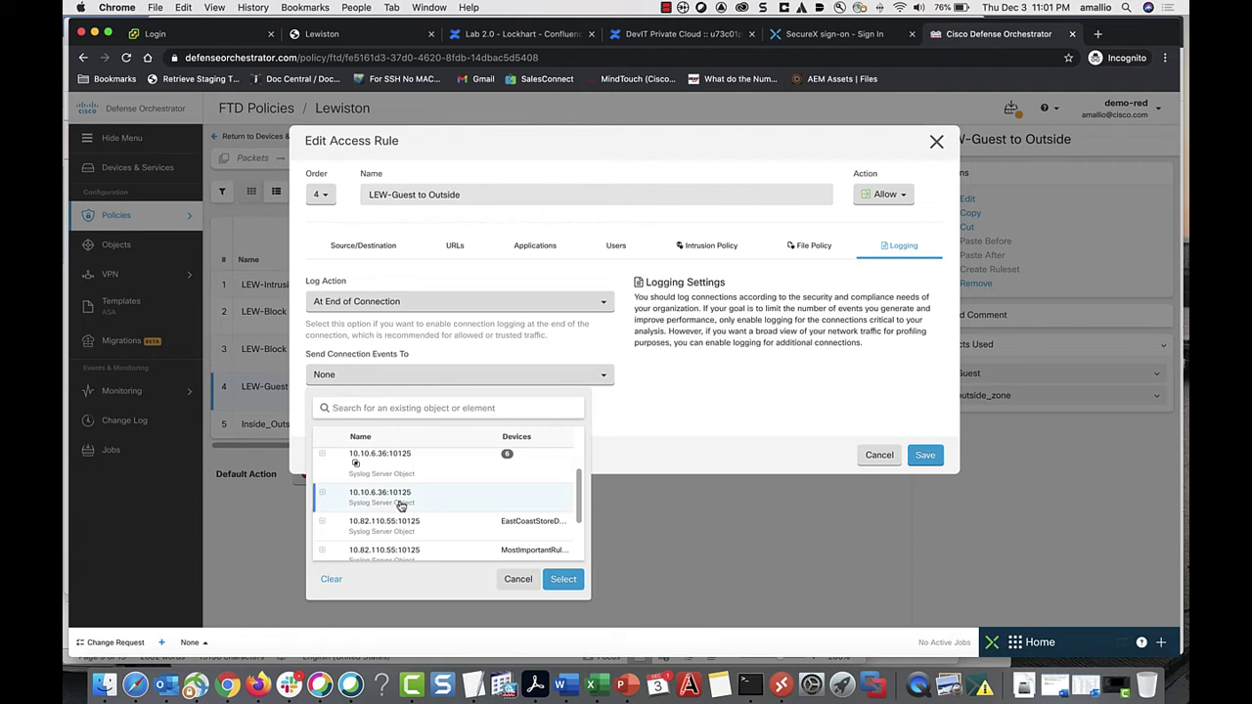
pyautogui.click(561, 580)
pyautogui.click(558, 585)
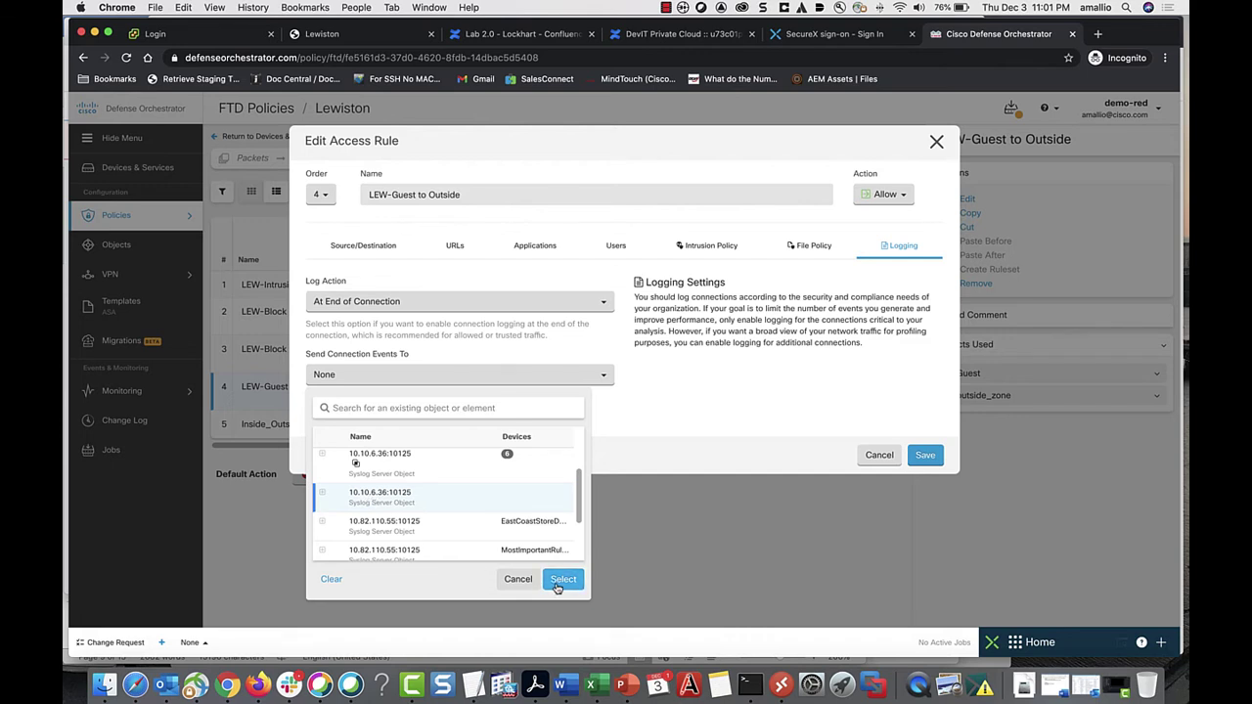
pyautogui.click(557, 584)
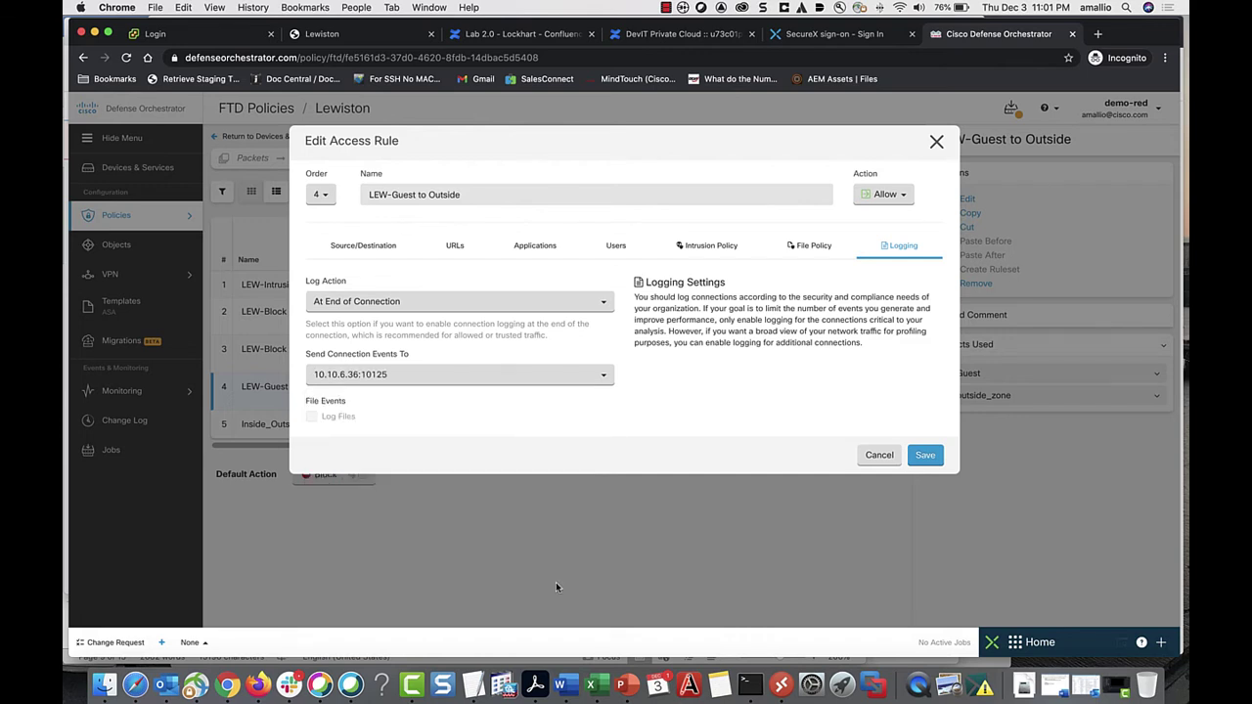
pyautogui.click(928, 456)
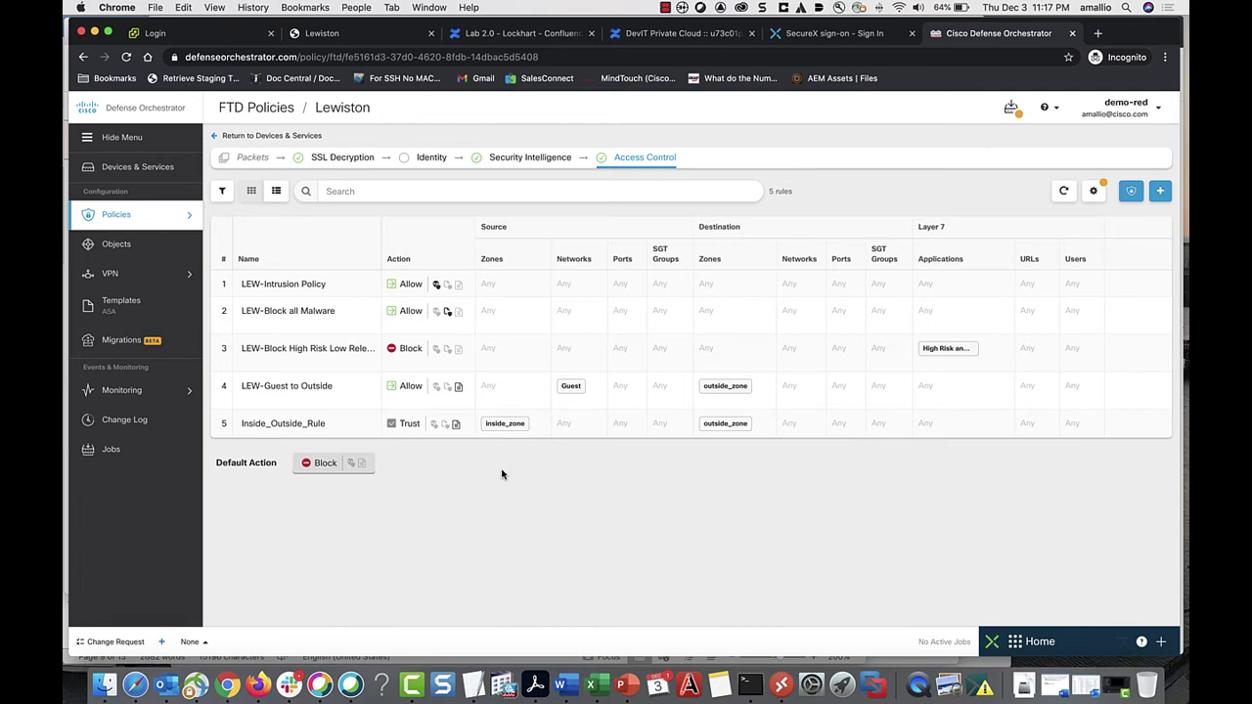
# - Set Security Intelligence logging to syslog object 10.10.6.36:10125 and save
pyautogui.click(506, 162)
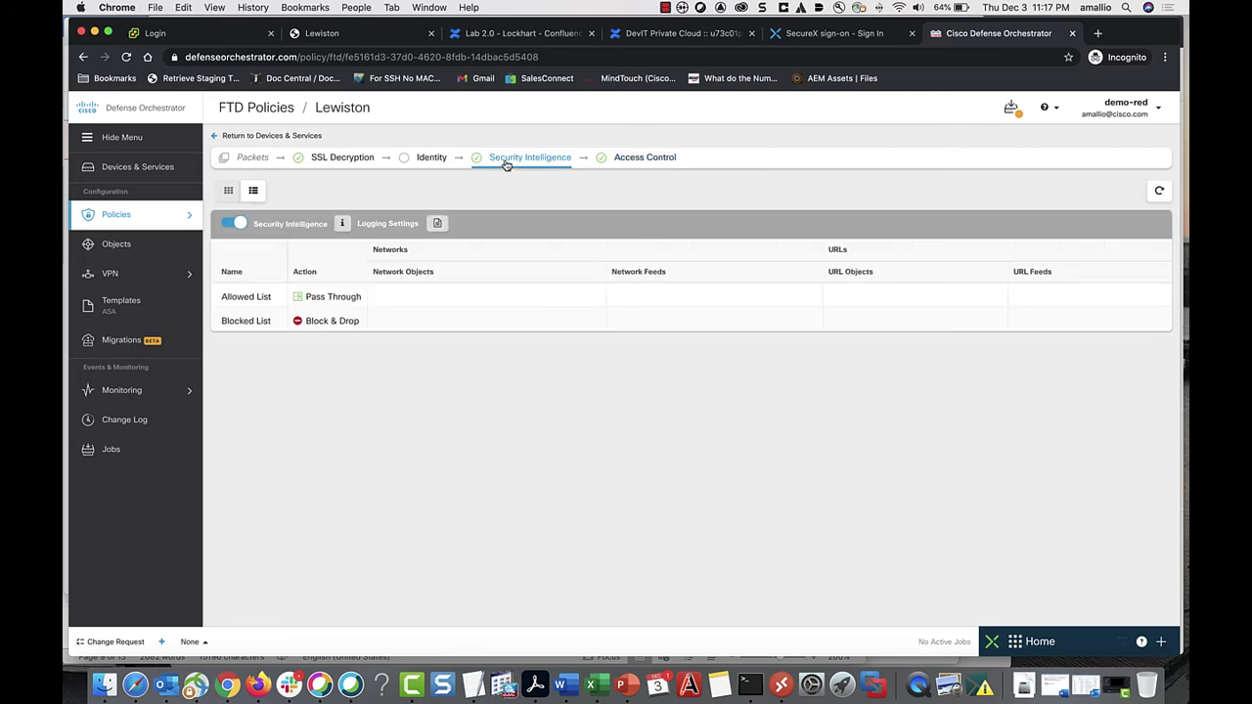
pyautogui.click(437, 224)
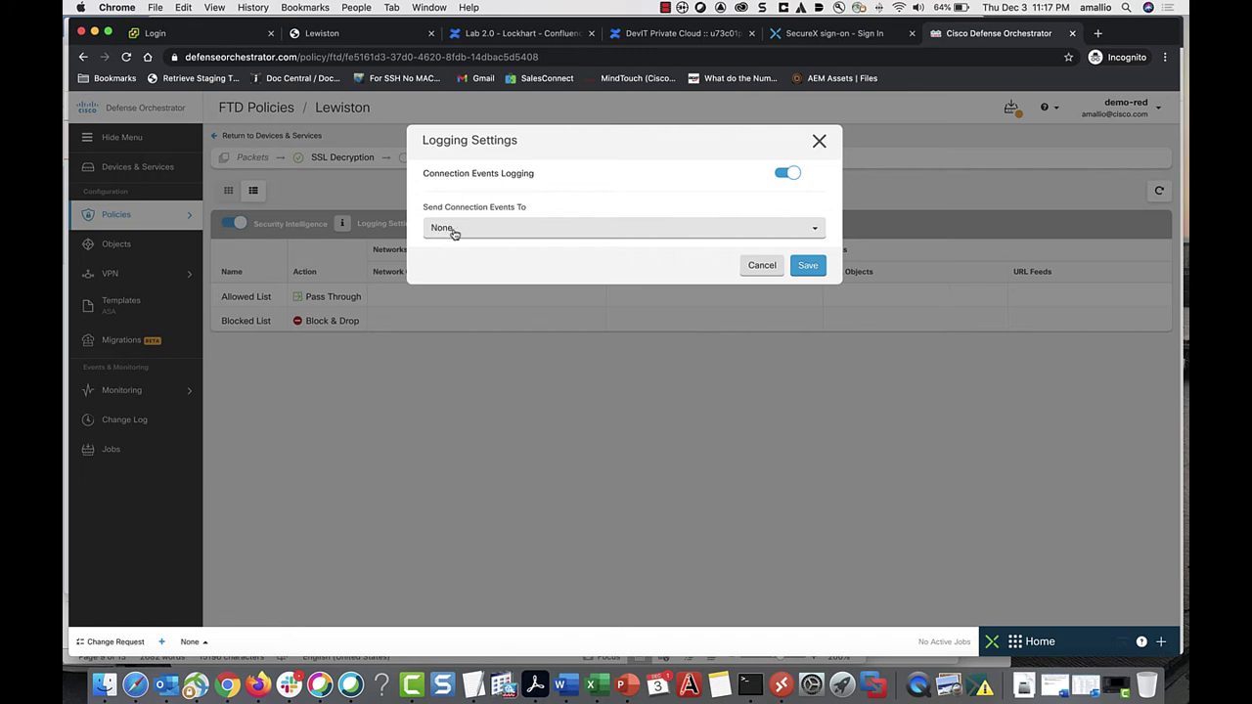
pyautogui.click(461, 231)
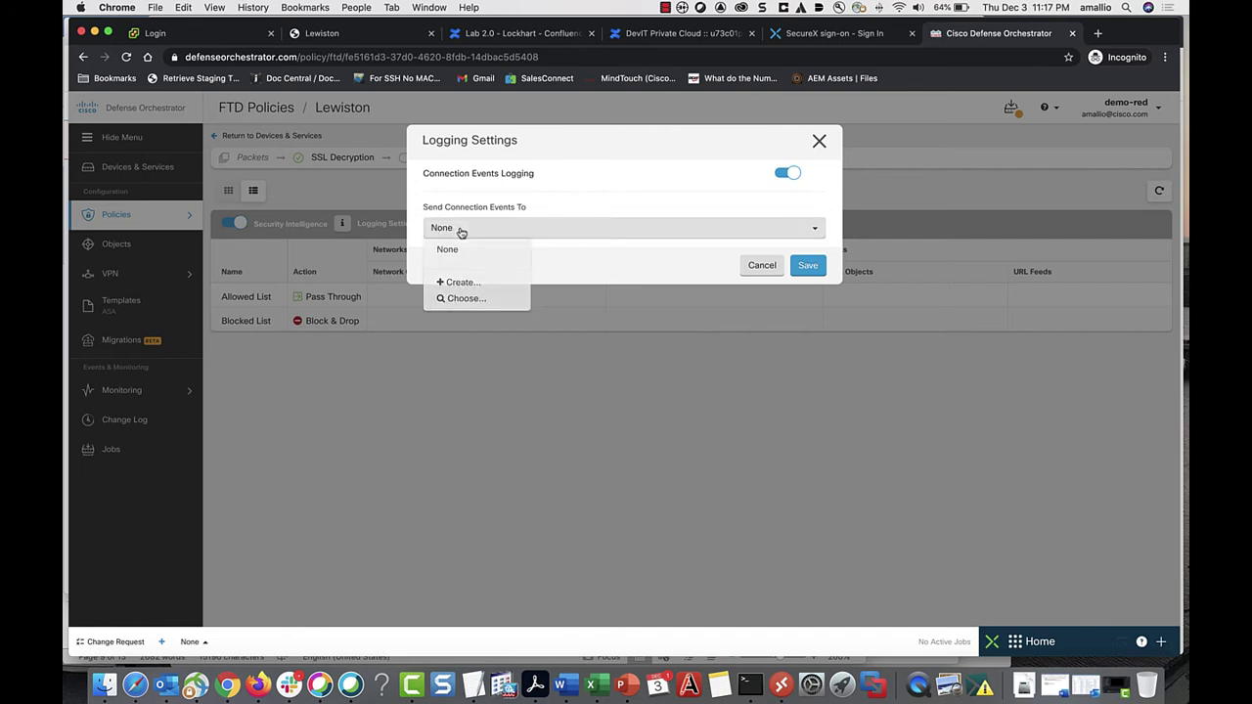
pyautogui.click(452, 300)
pyautogui.scroll(-3, 489, 352)
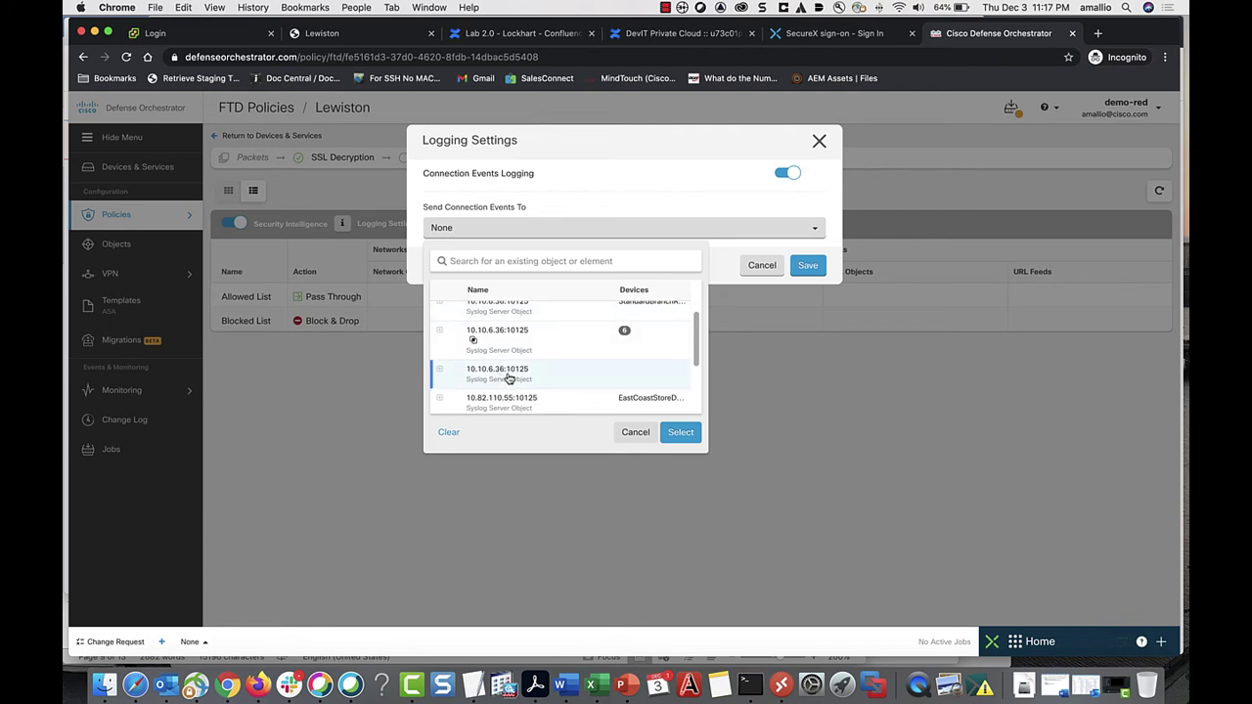
pyautogui.click(681, 433)
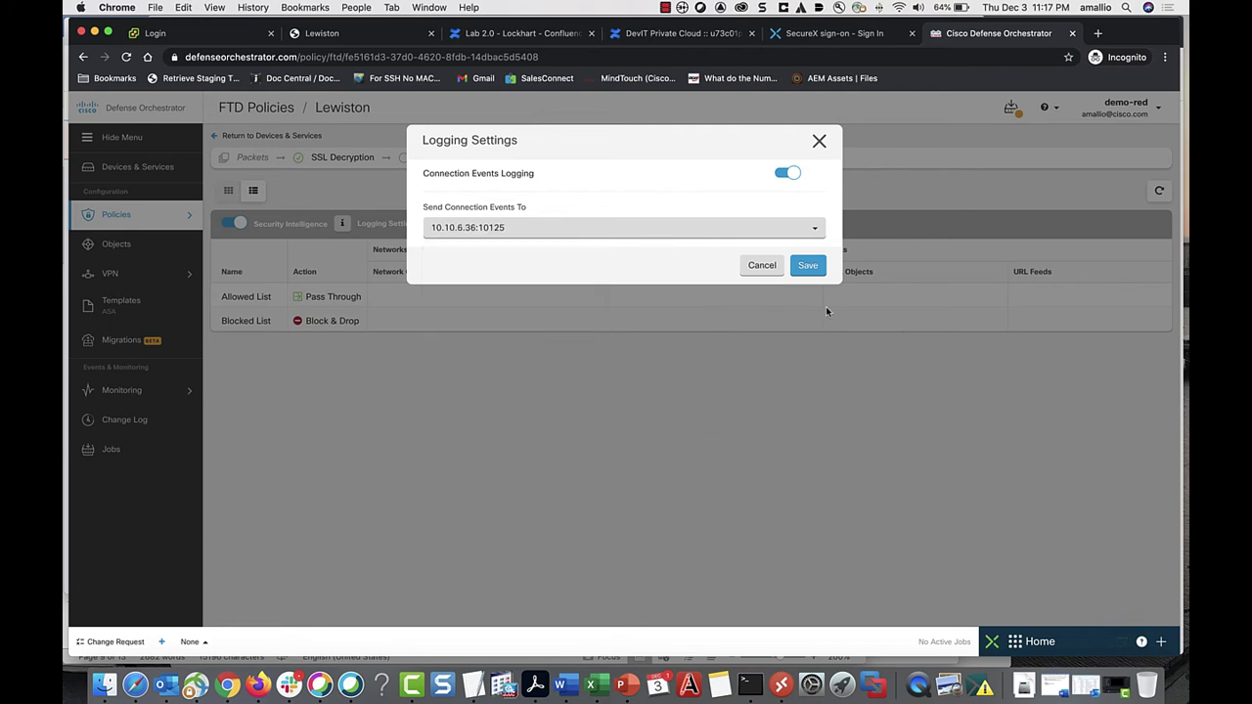
pyautogui.click(808, 266)
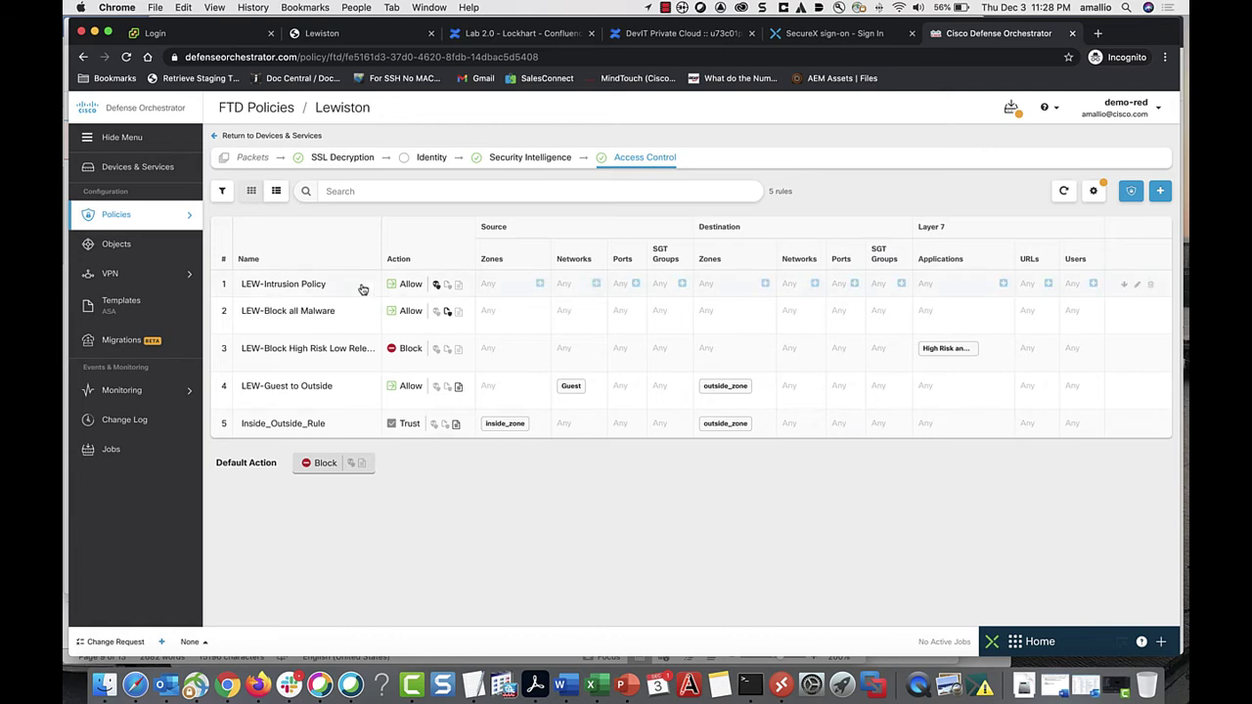
# - Open the LEW-Decrypt Re-Sign rule in the SSL Decryption policy for editing
pyautogui.click(344, 159)
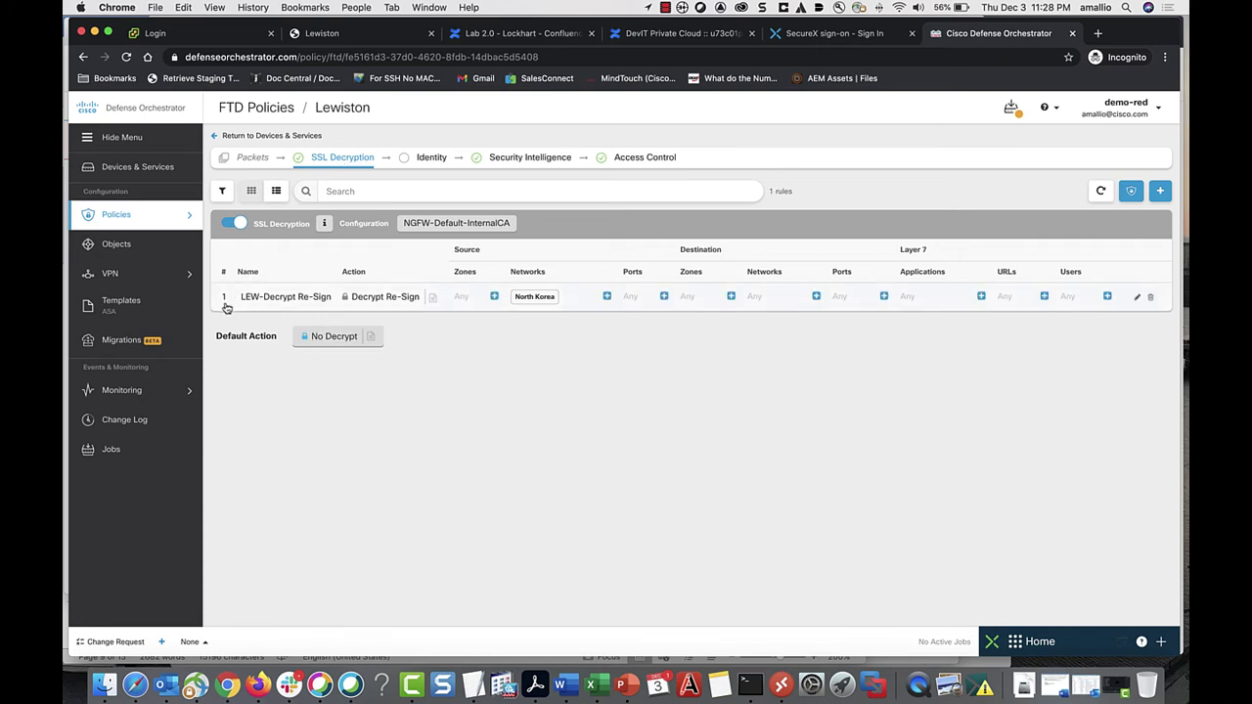
pyautogui.click(224, 301)
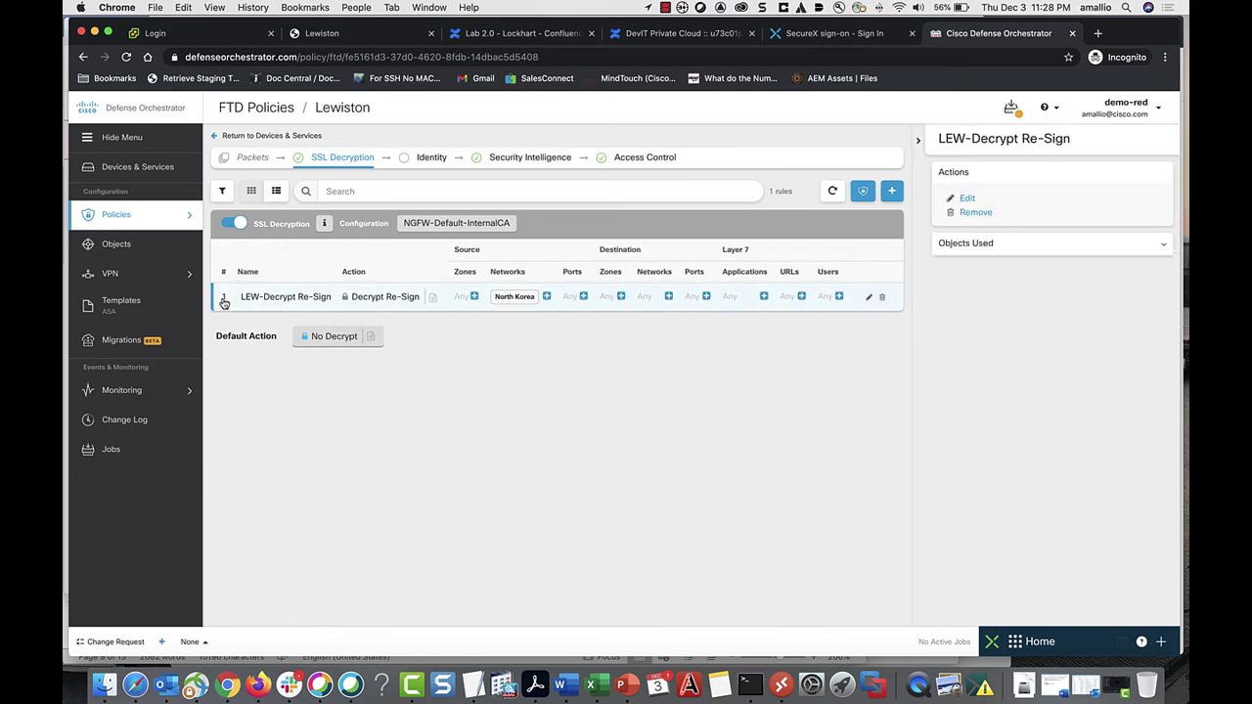
pyautogui.click(965, 200)
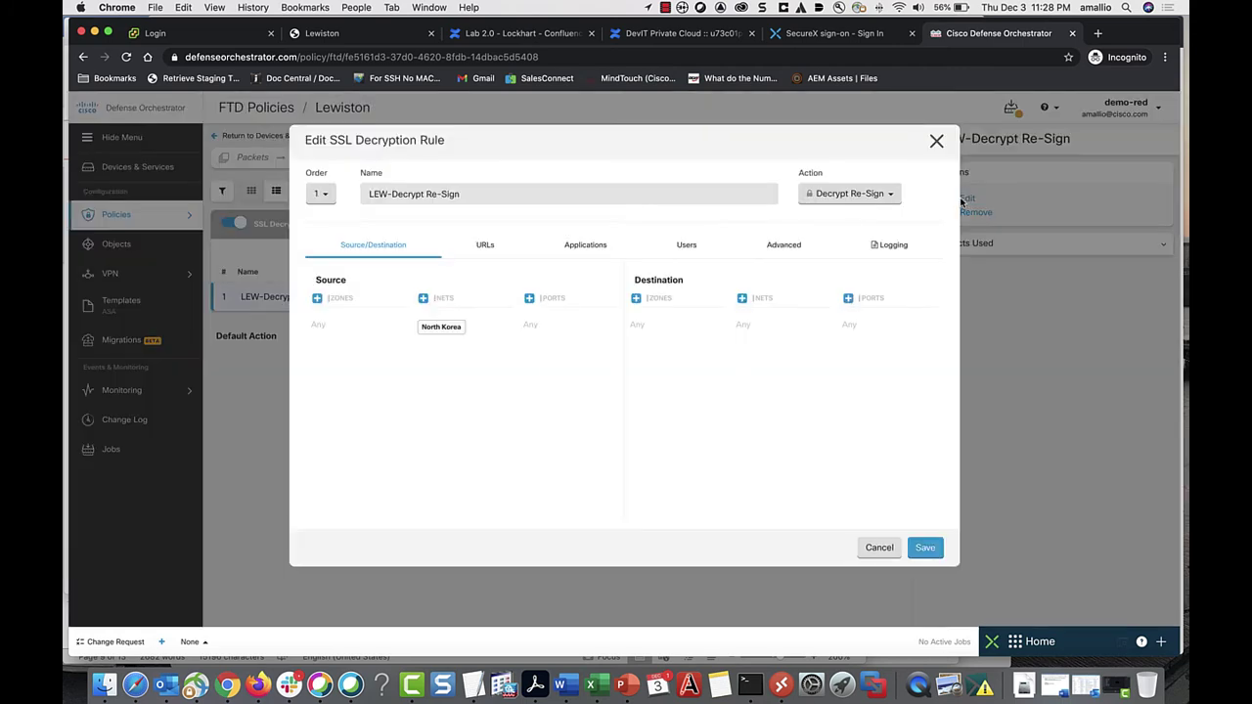
# - Log the rule at end of connection to syslog 10.10.6.36:10125 and save
pyautogui.click(894, 248)
pyautogui.click(405, 303)
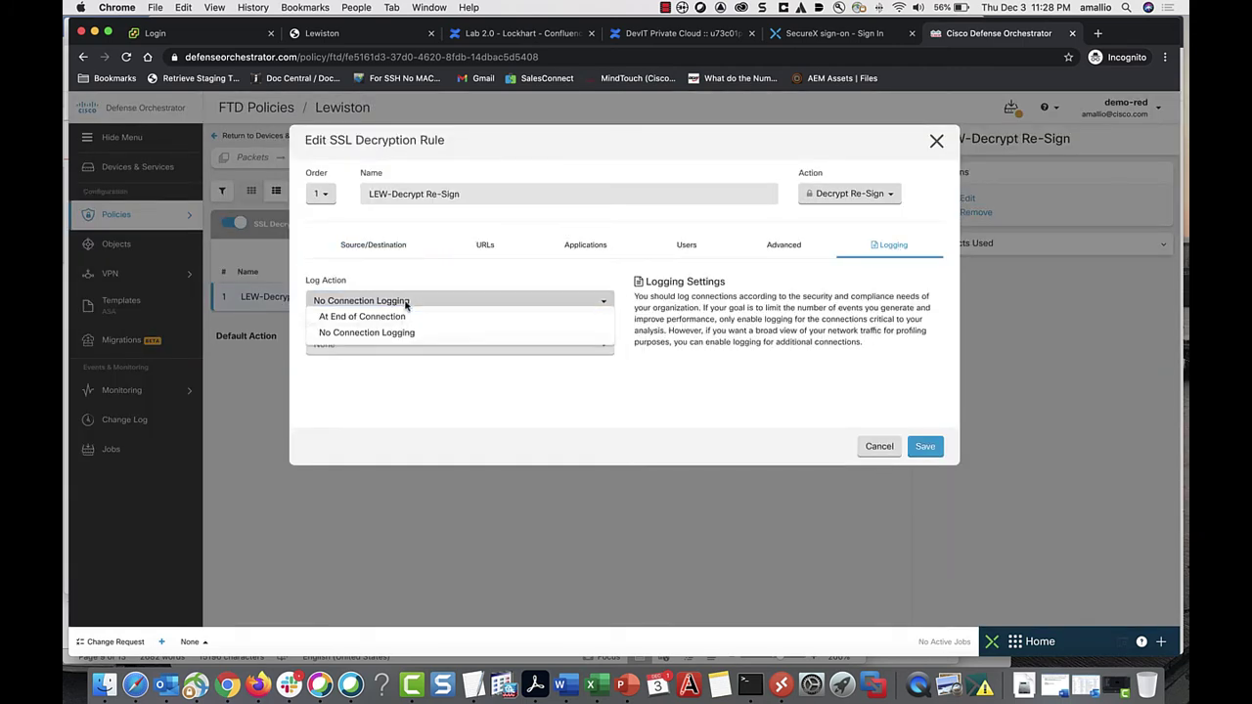
pyautogui.click(393, 318)
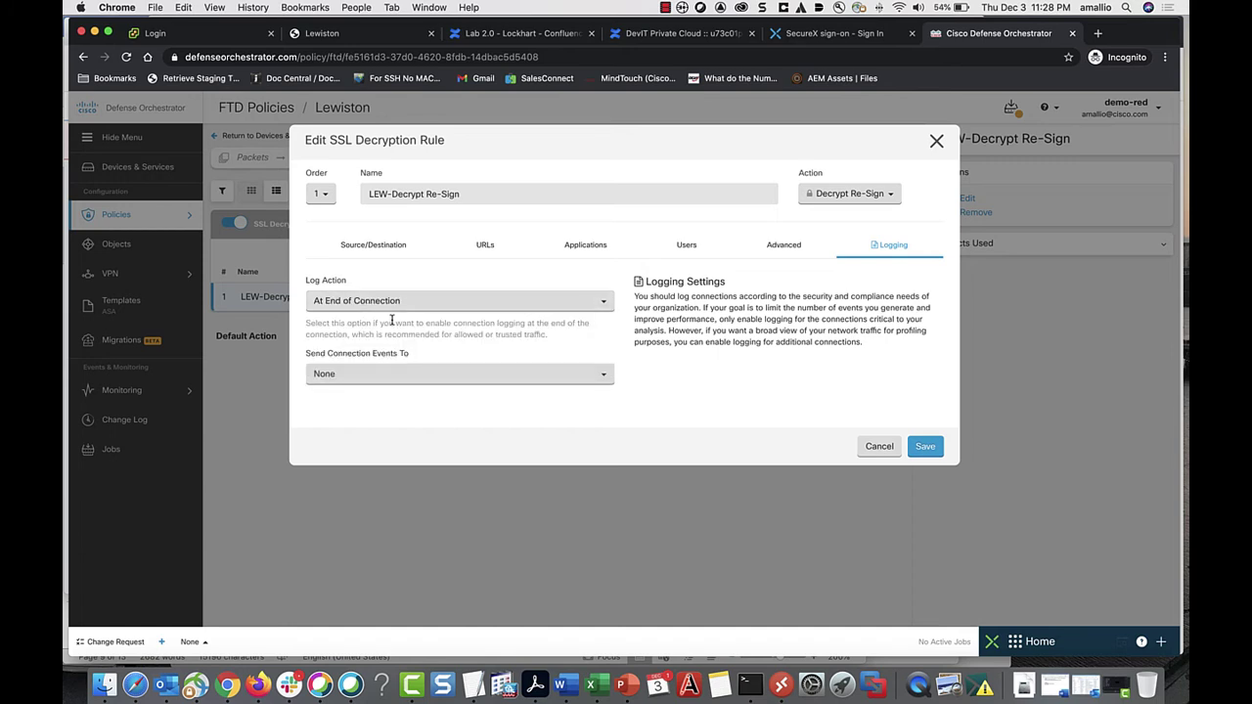
pyautogui.click(352, 375)
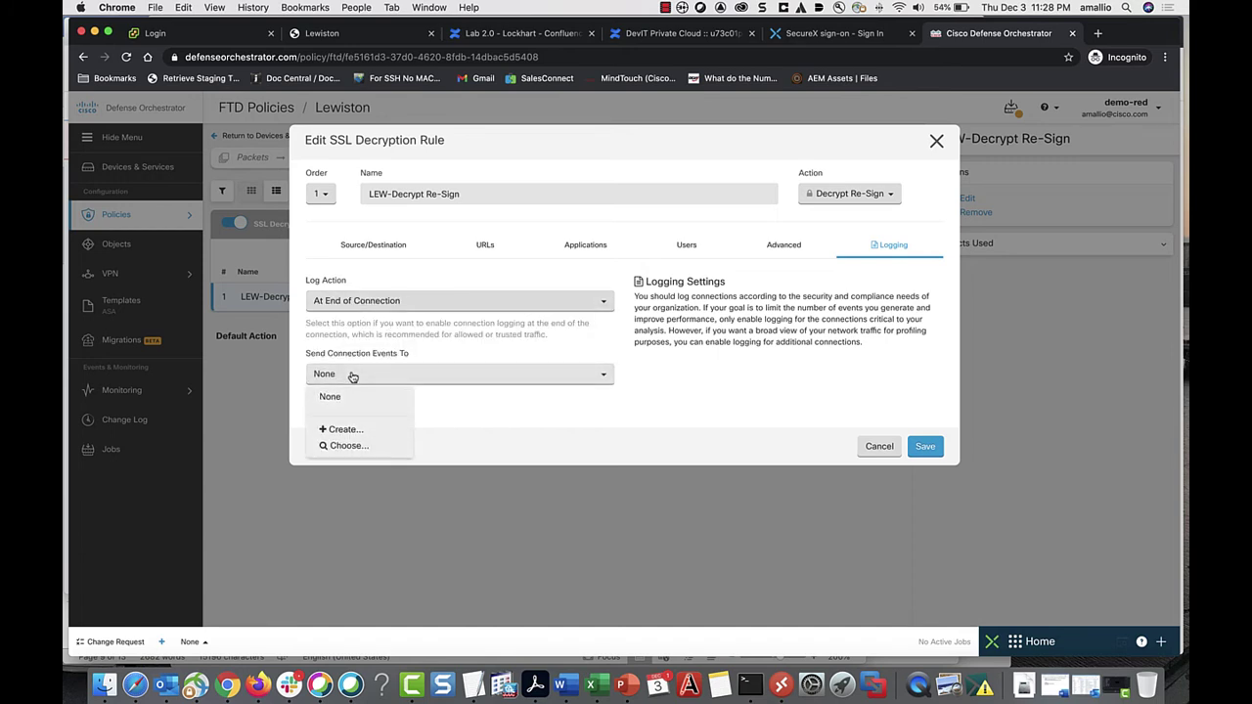
pyautogui.click(347, 445)
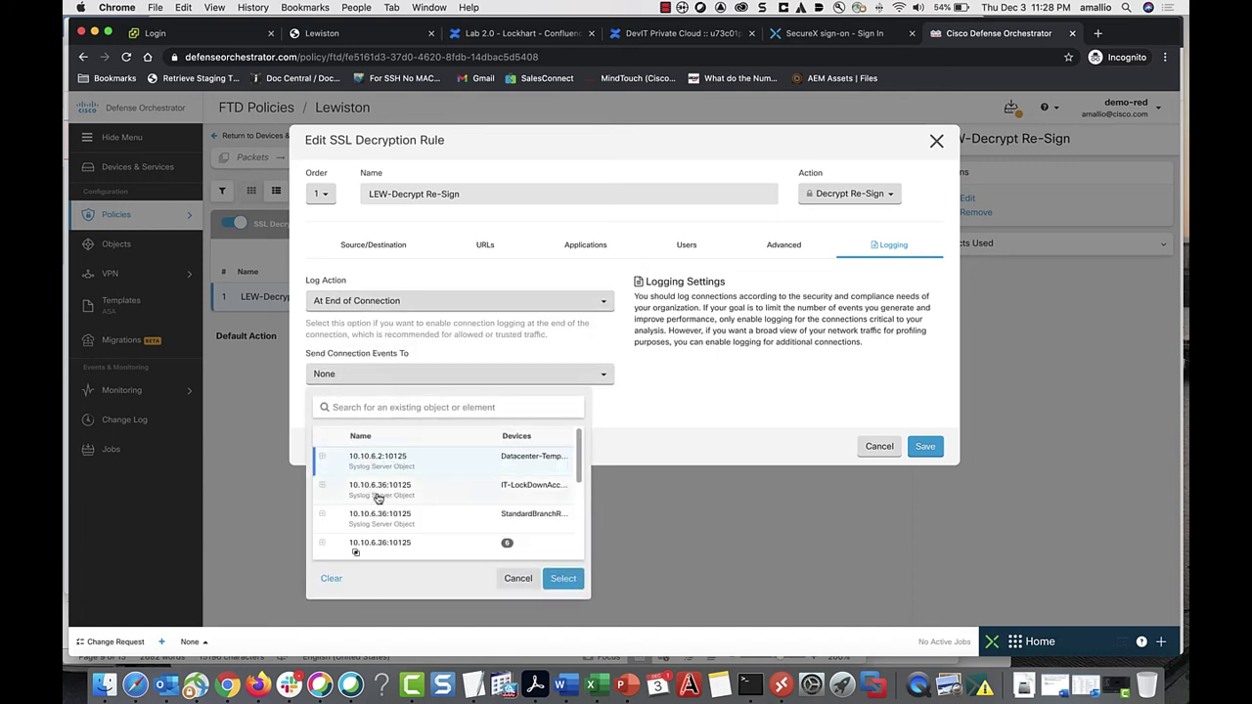
pyautogui.scroll(-2, 382, 504)
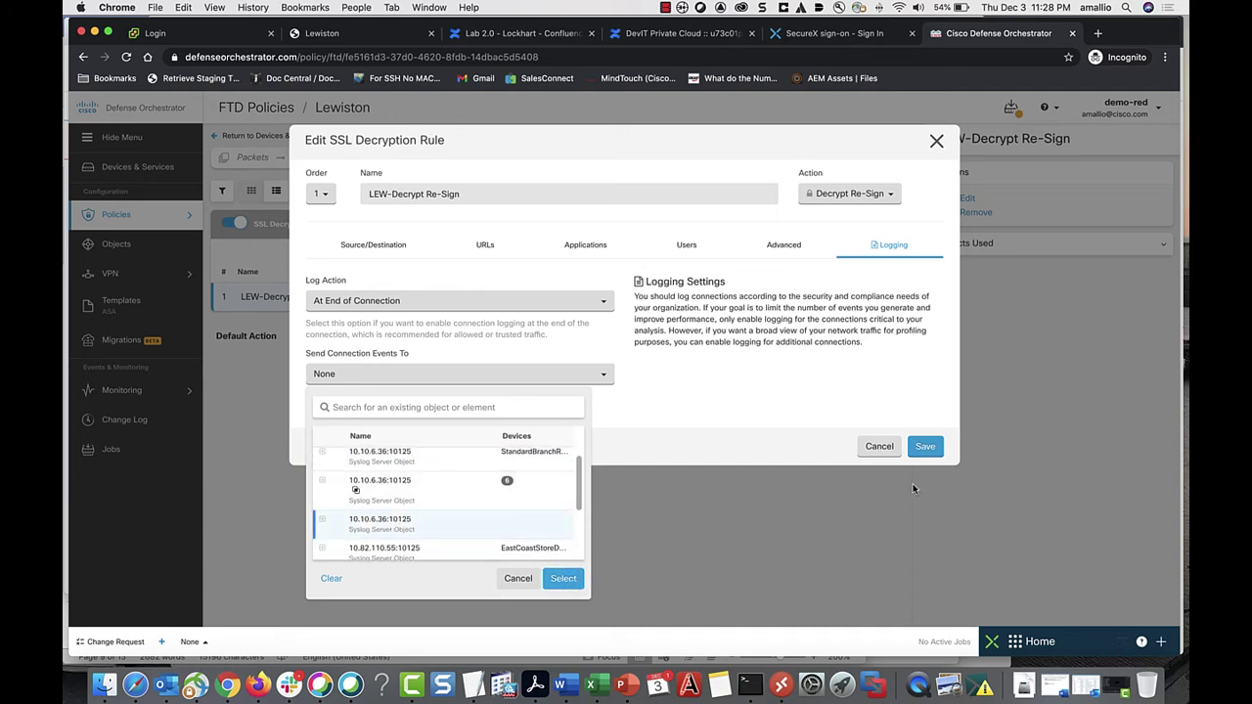
pyautogui.click(559, 579)
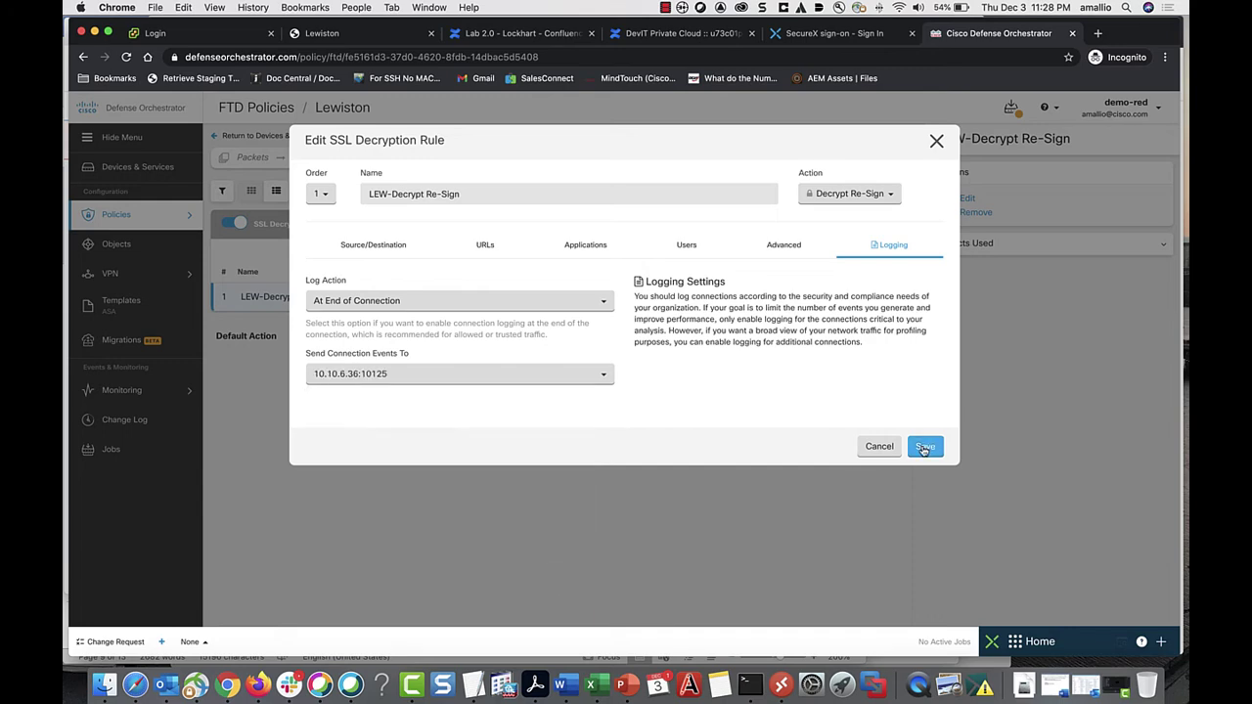
pyautogui.click(919, 449)
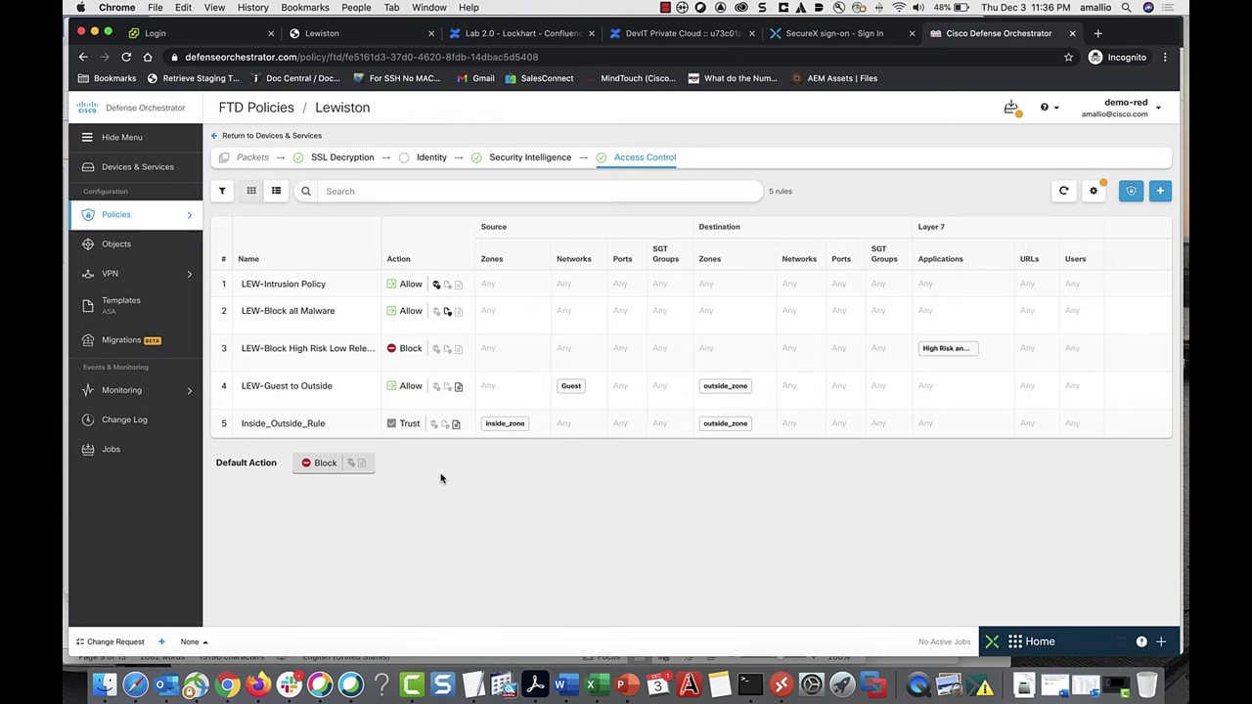
# - Make the default Block action log at beginning and end of connection to syslog 10.10.6.36:10125, and save
pyautogui.click(326, 465)
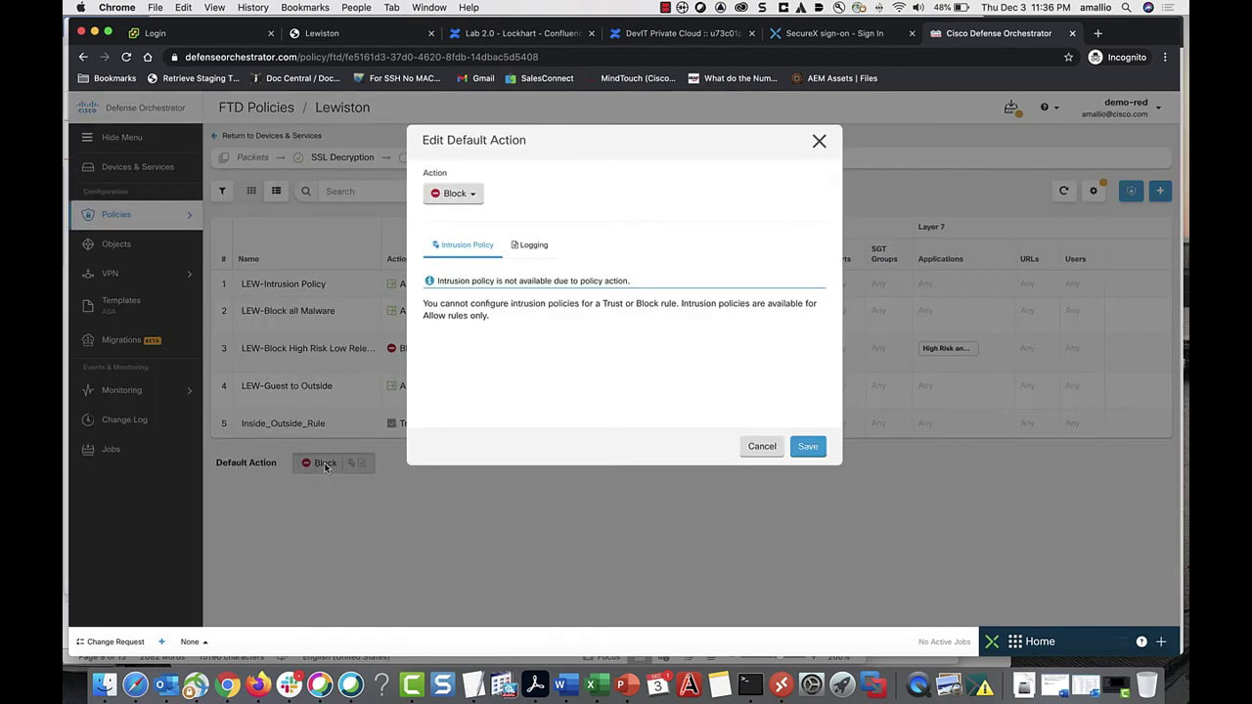
pyautogui.click(533, 250)
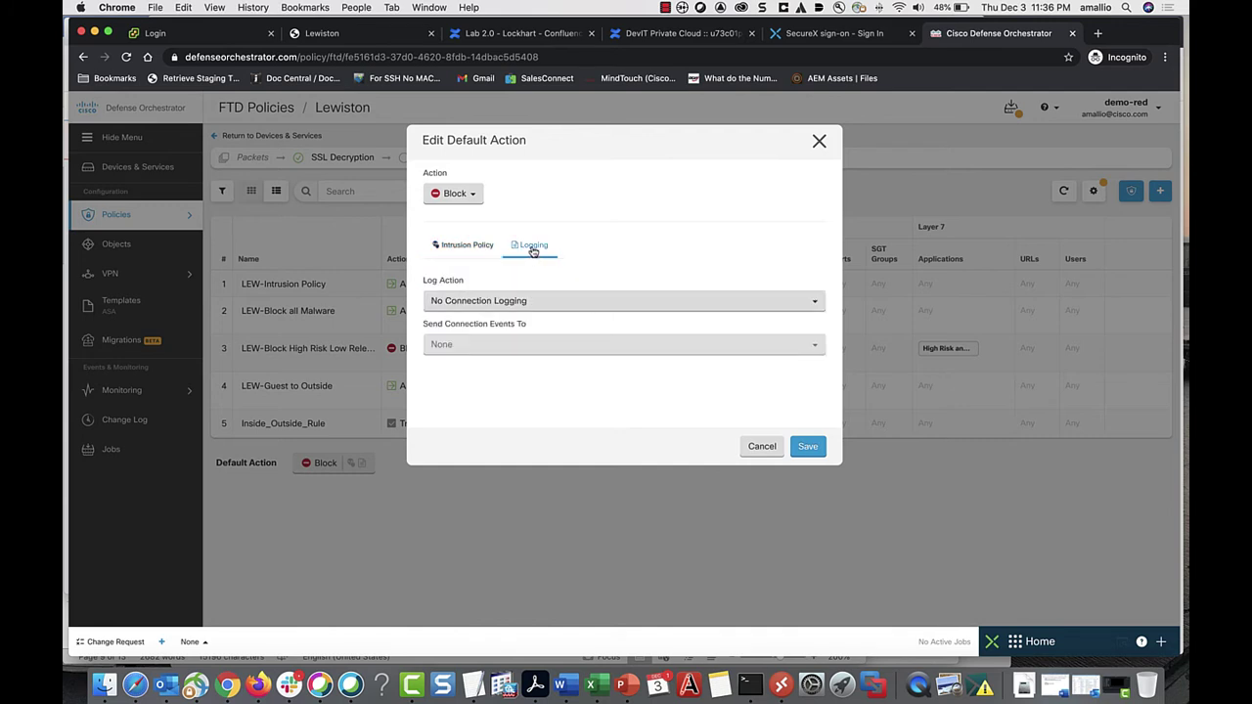
pyautogui.click(470, 302)
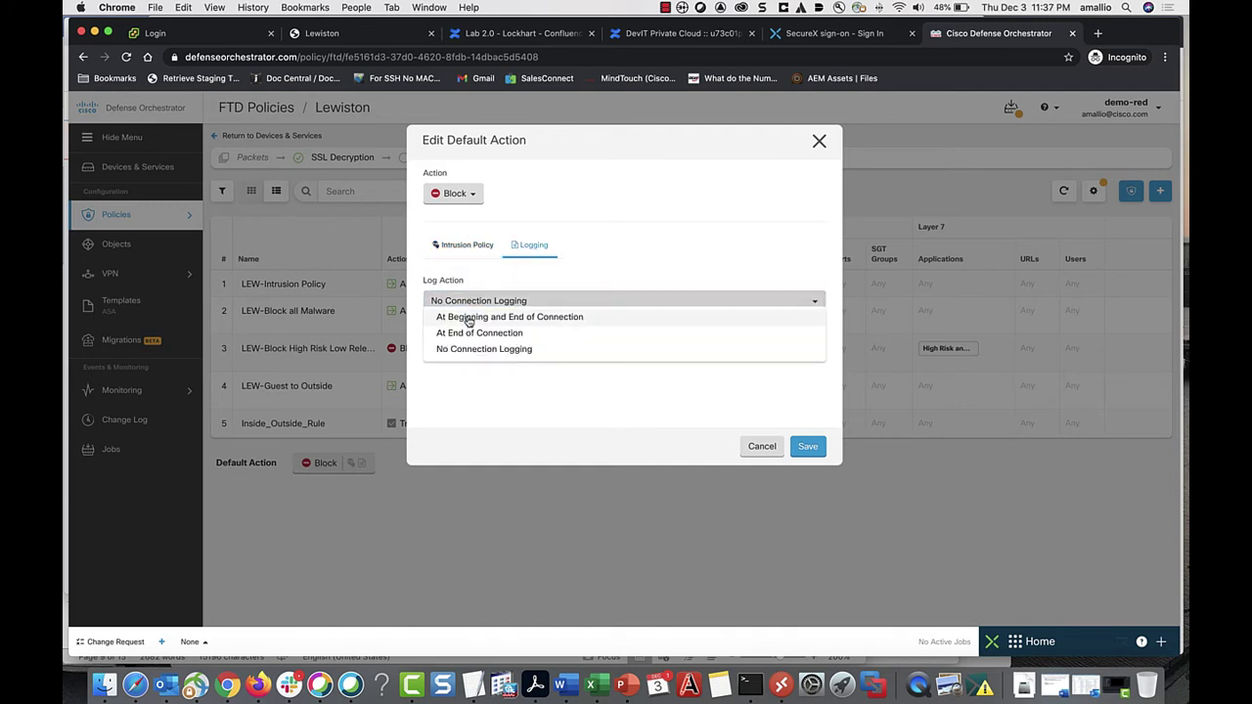
pyautogui.click(468, 319)
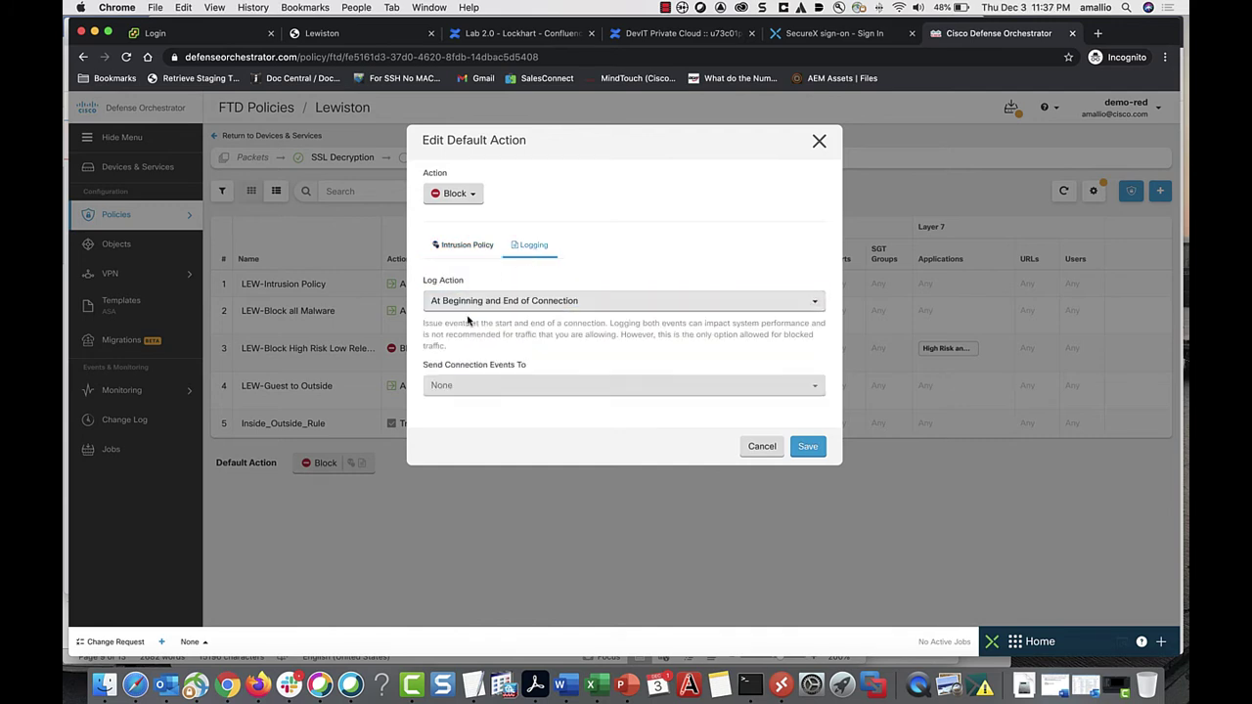
pyautogui.click(455, 387)
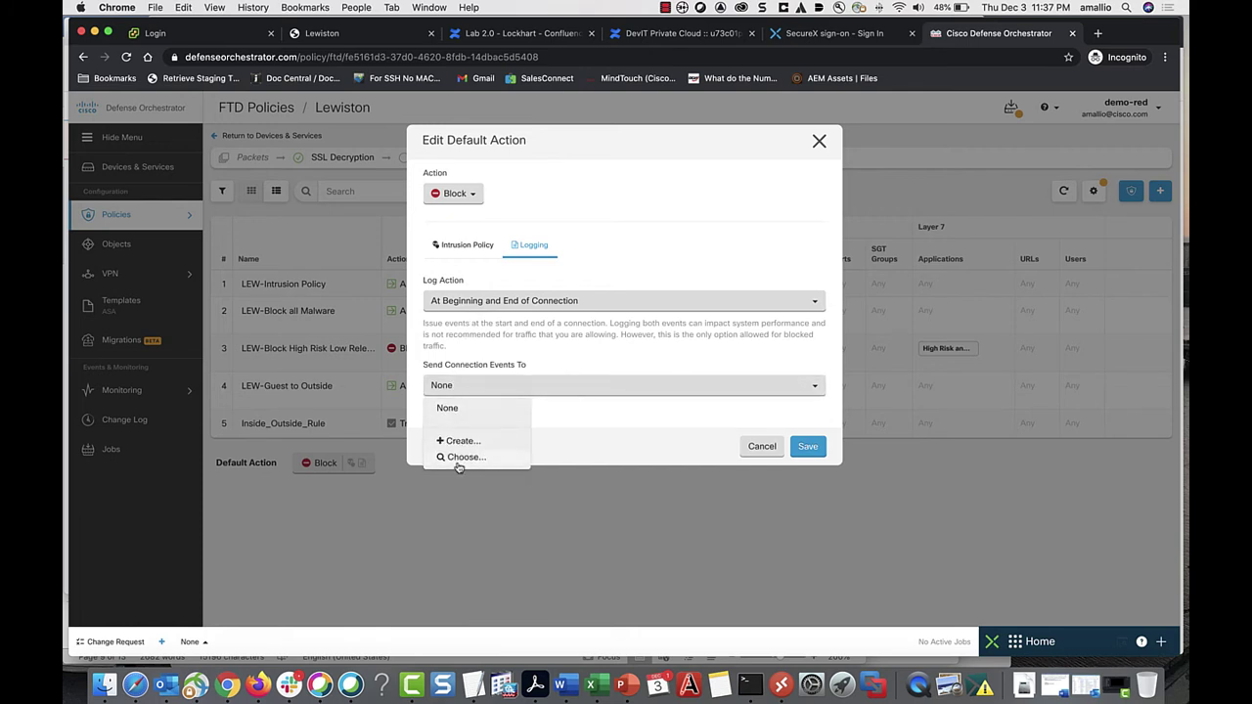
pyautogui.click(460, 458)
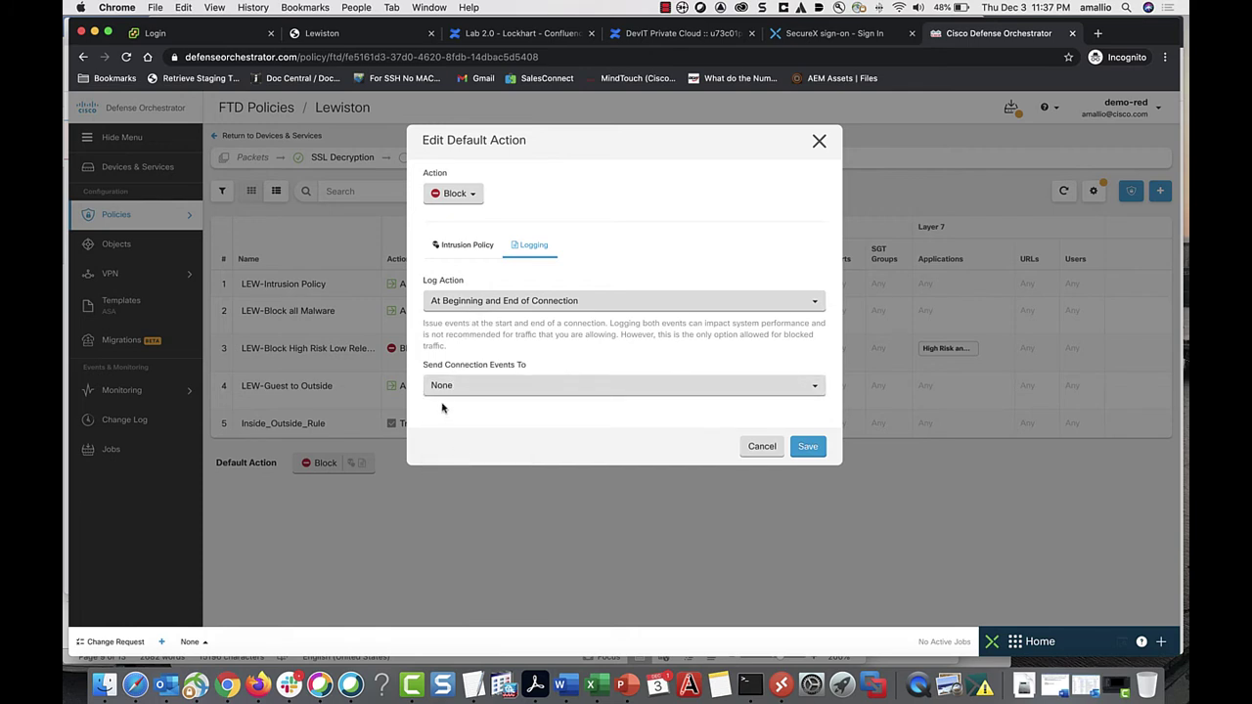
pyautogui.click(445, 390)
pyautogui.click(441, 459)
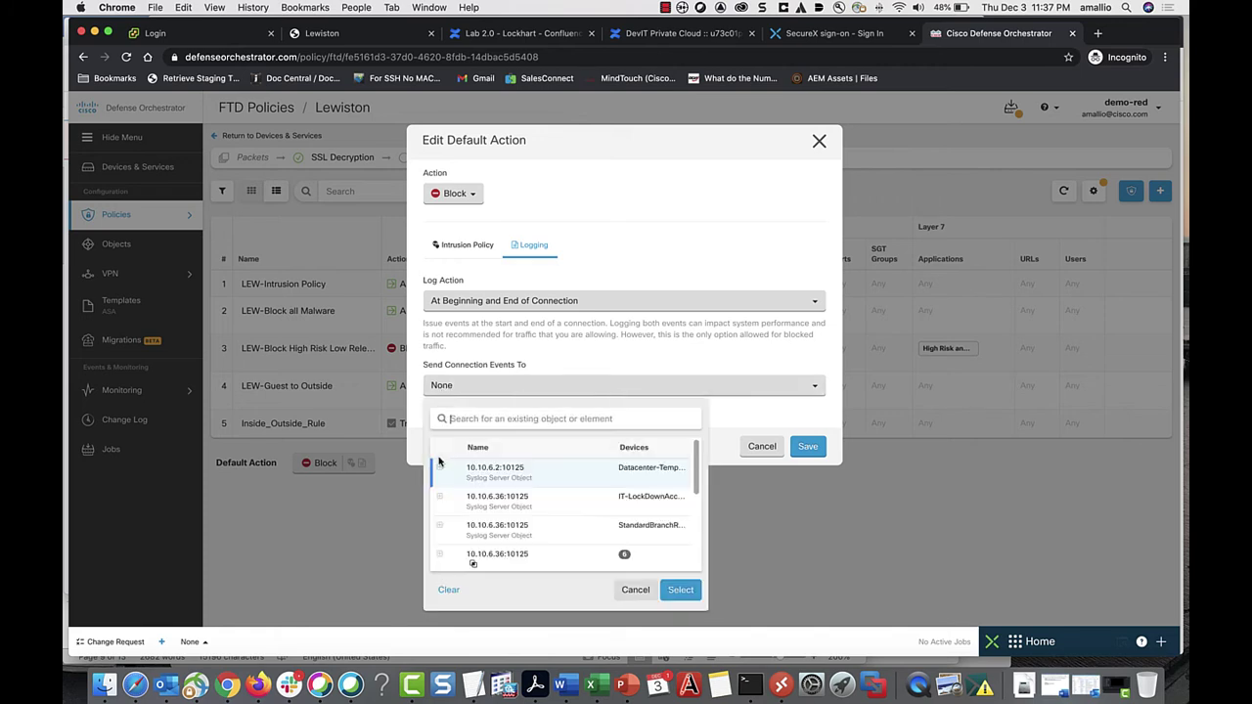
pyautogui.scroll(-2, 484, 514)
pyautogui.click(489, 510)
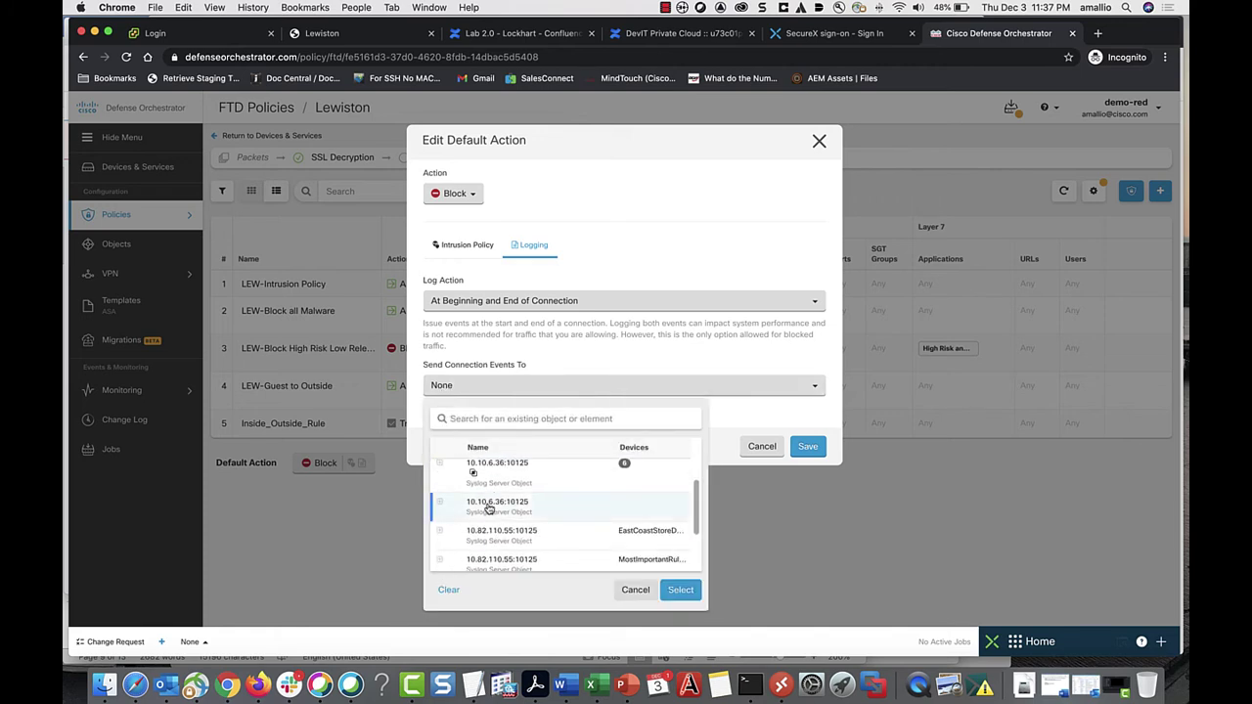
pyautogui.click(681, 587)
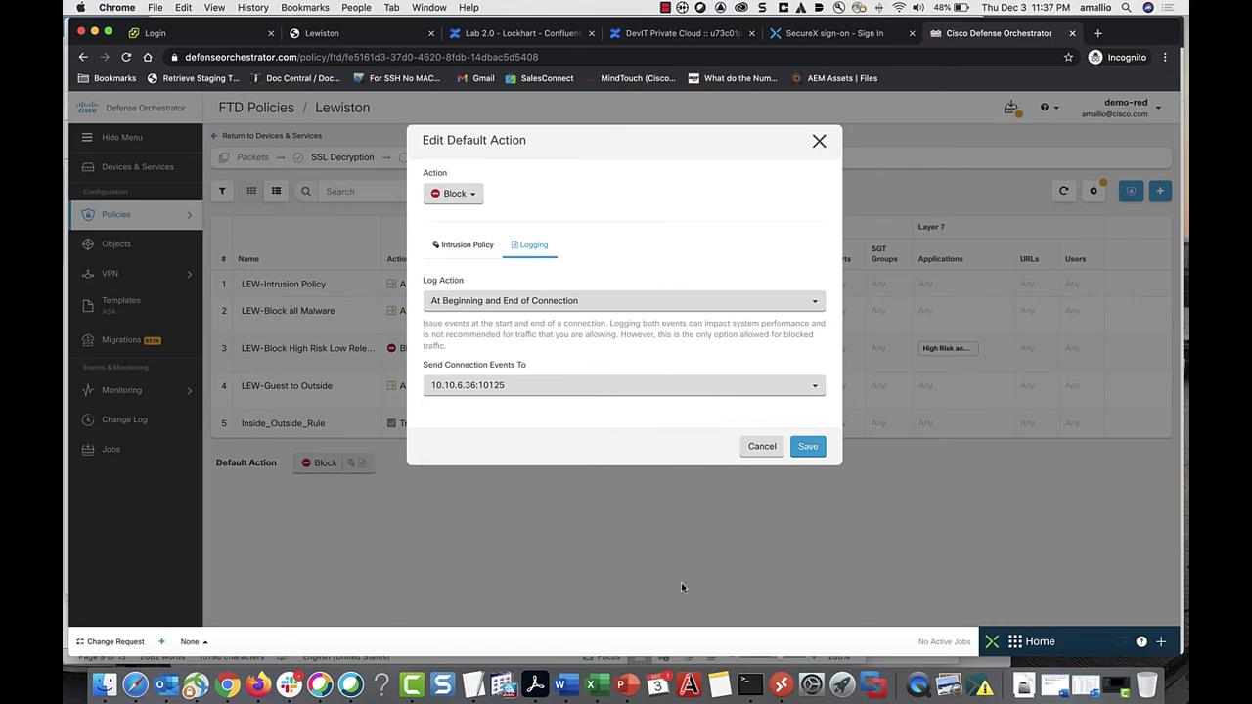
pyautogui.click(810, 448)
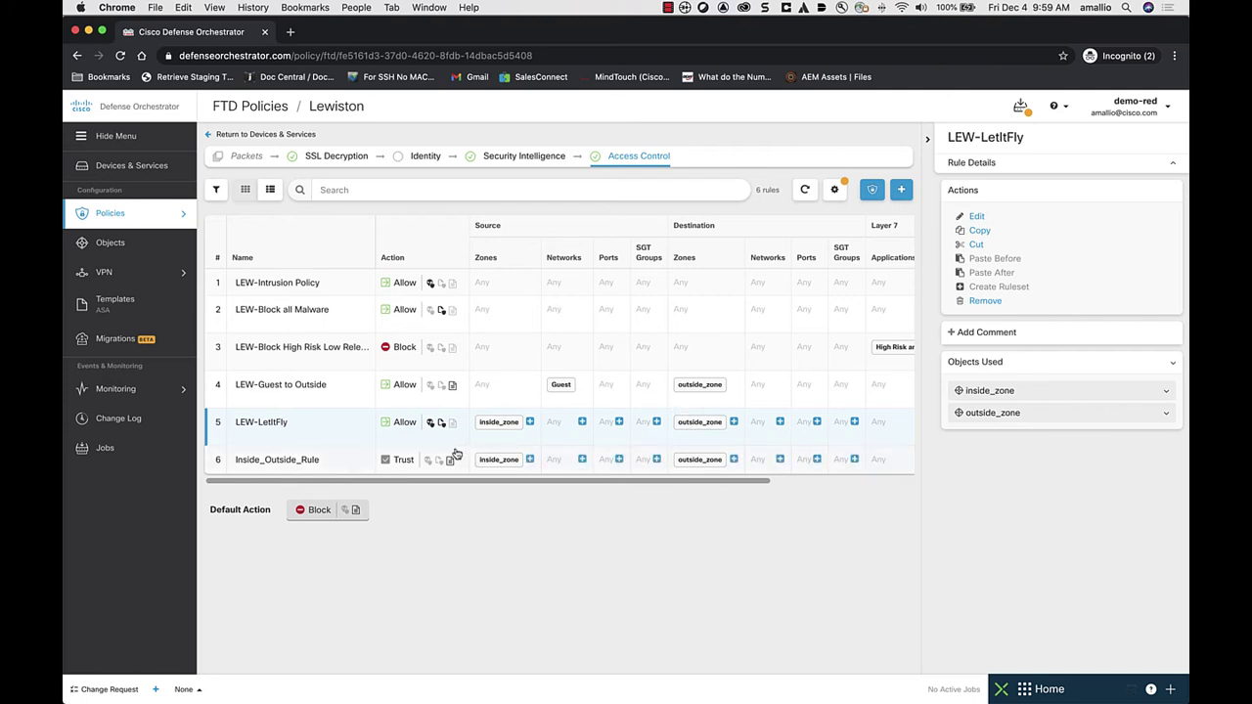
# - Go back to the Devices & Services list of managed devices
pyautogui.moveTo(431, 432)
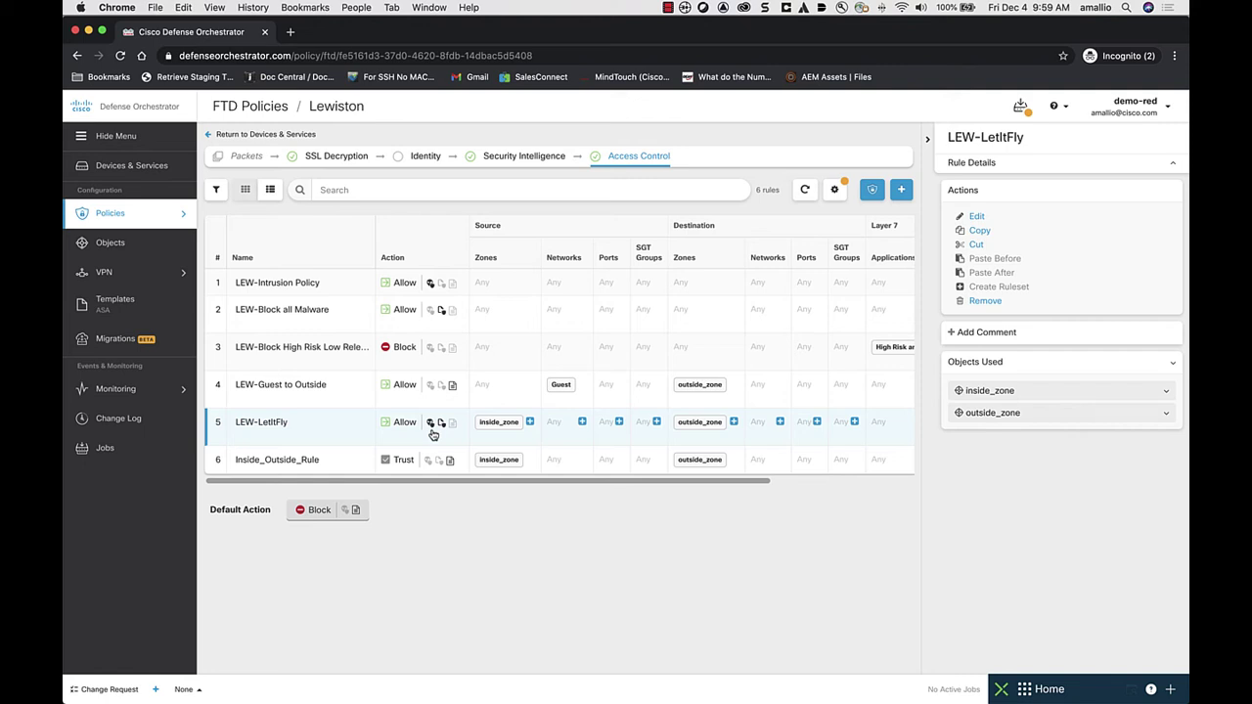
pyautogui.click(137, 168)
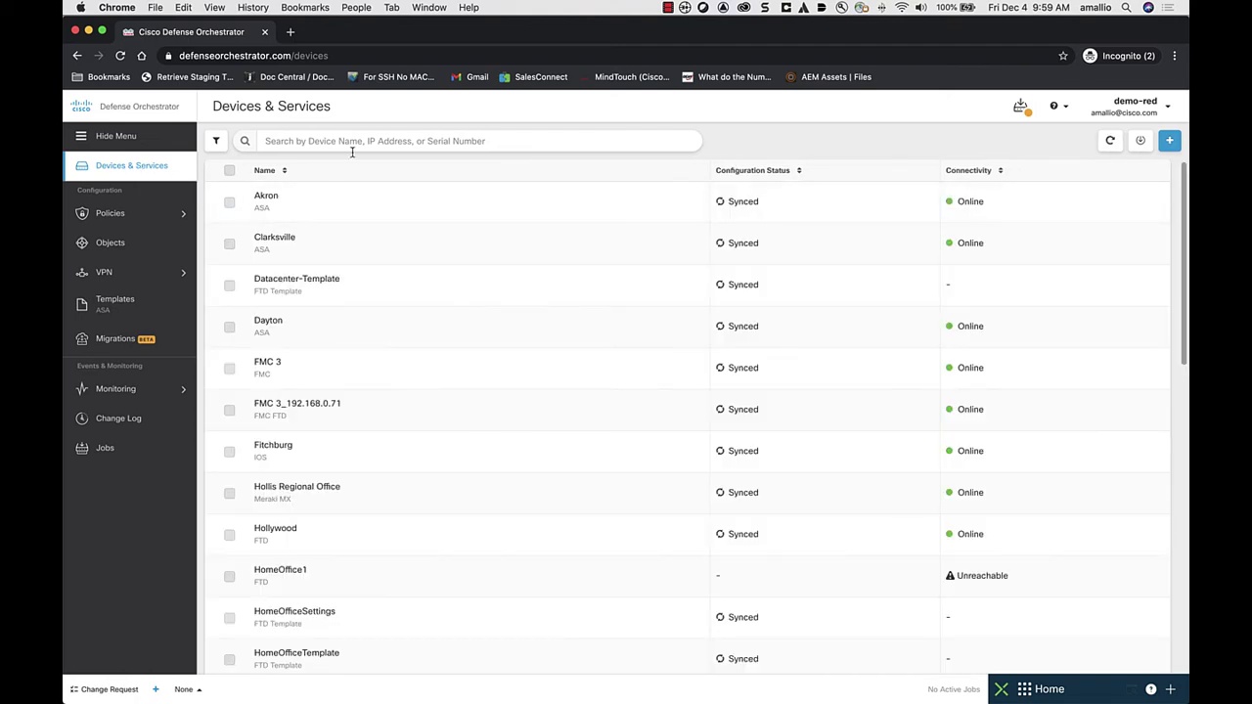
# - Search for Lewiston, select it, and open its System Settings
pyautogui.click(353, 140)
pyautogui.write('Lew')
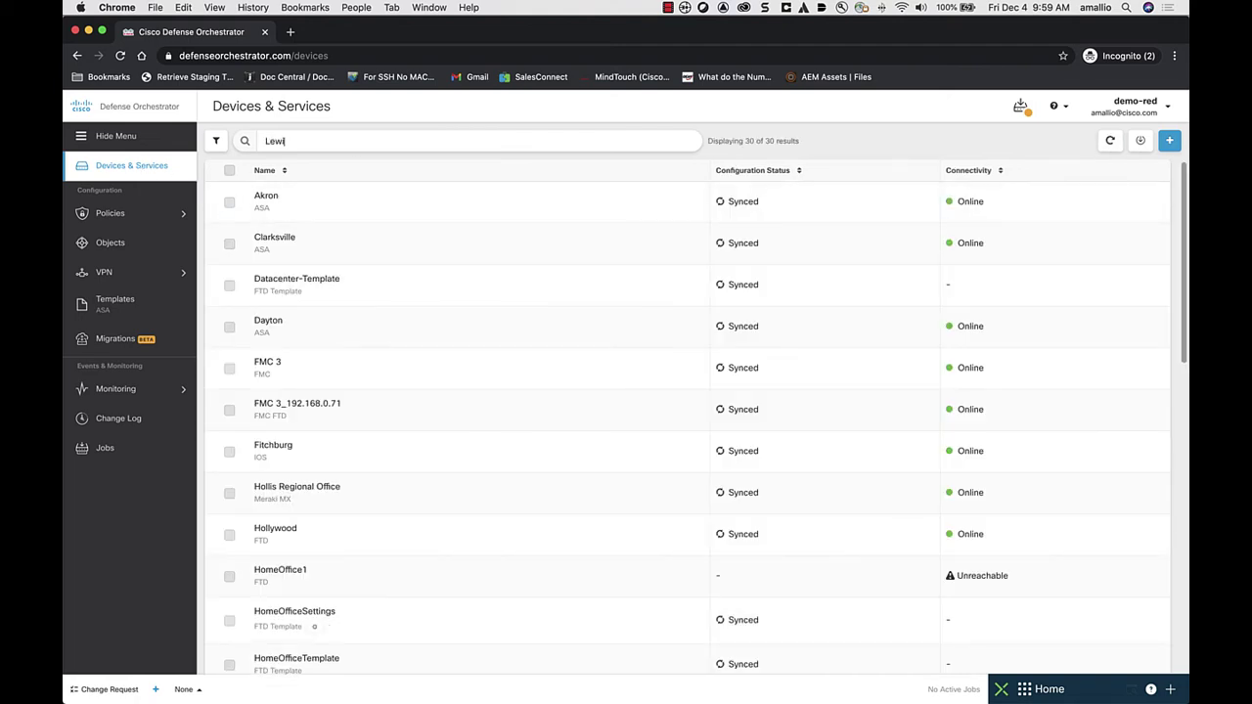
pyautogui.write('iston')
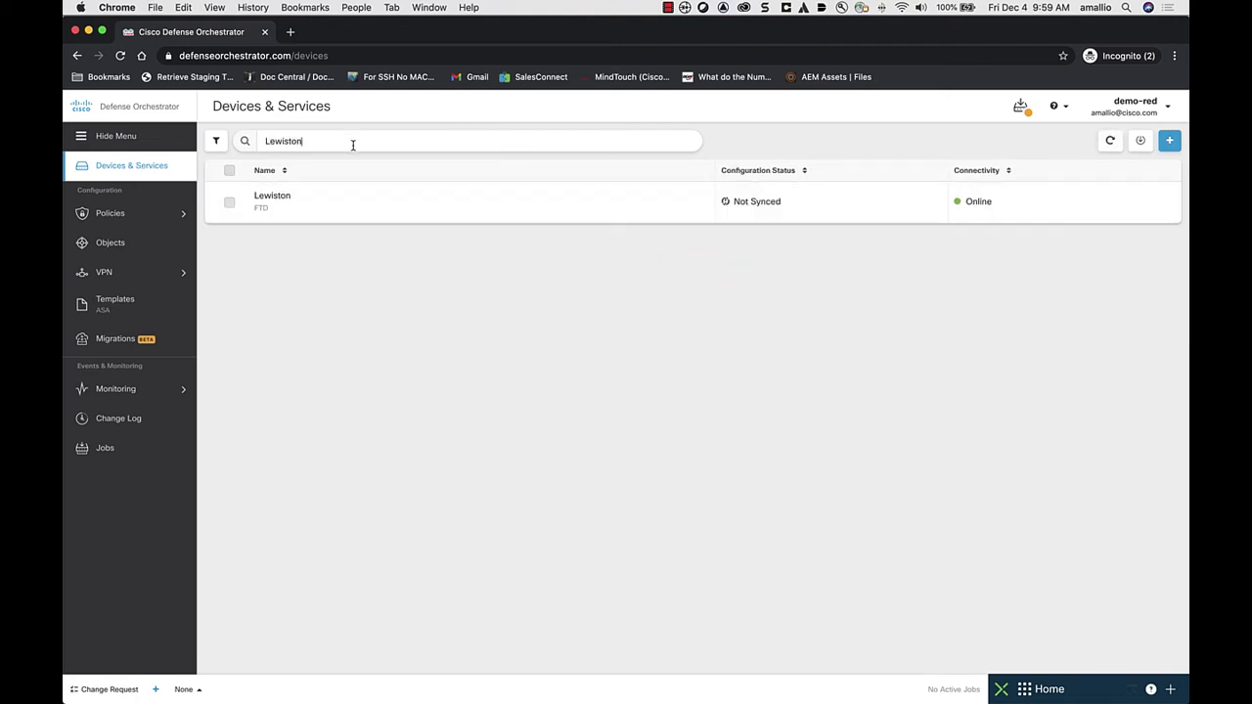
pyautogui.click(229, 203)
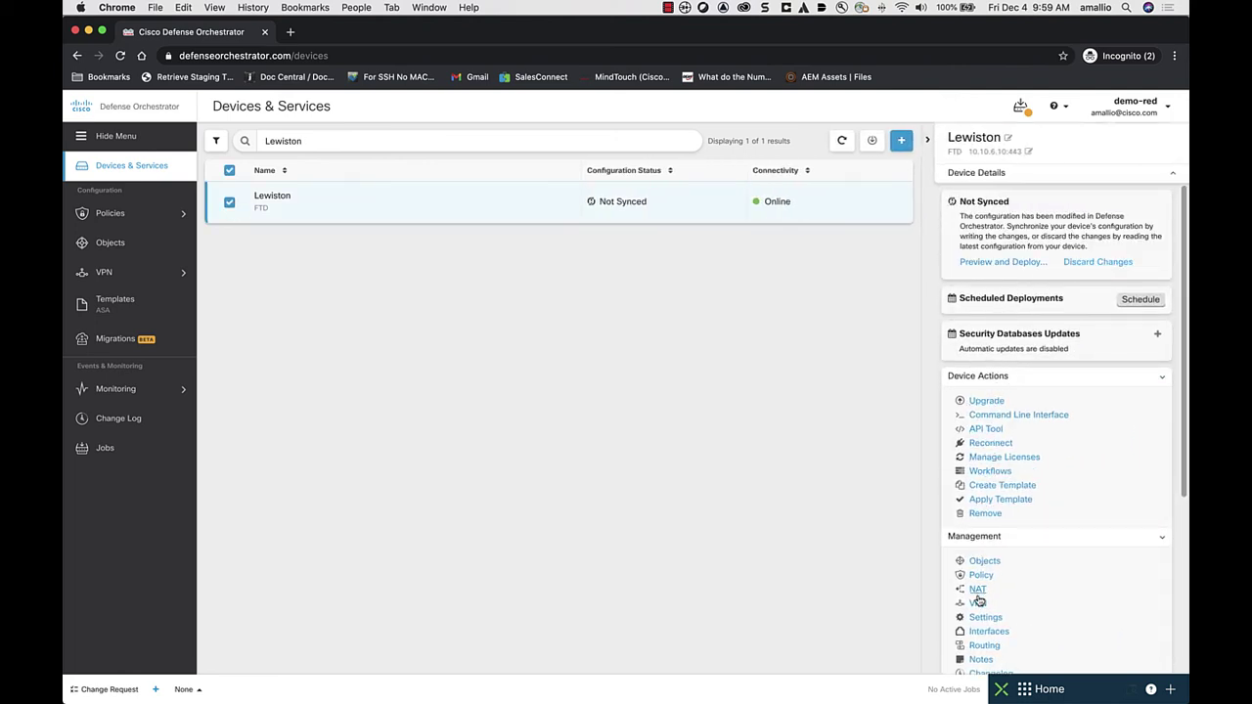
pyautogui.click(983, 618)
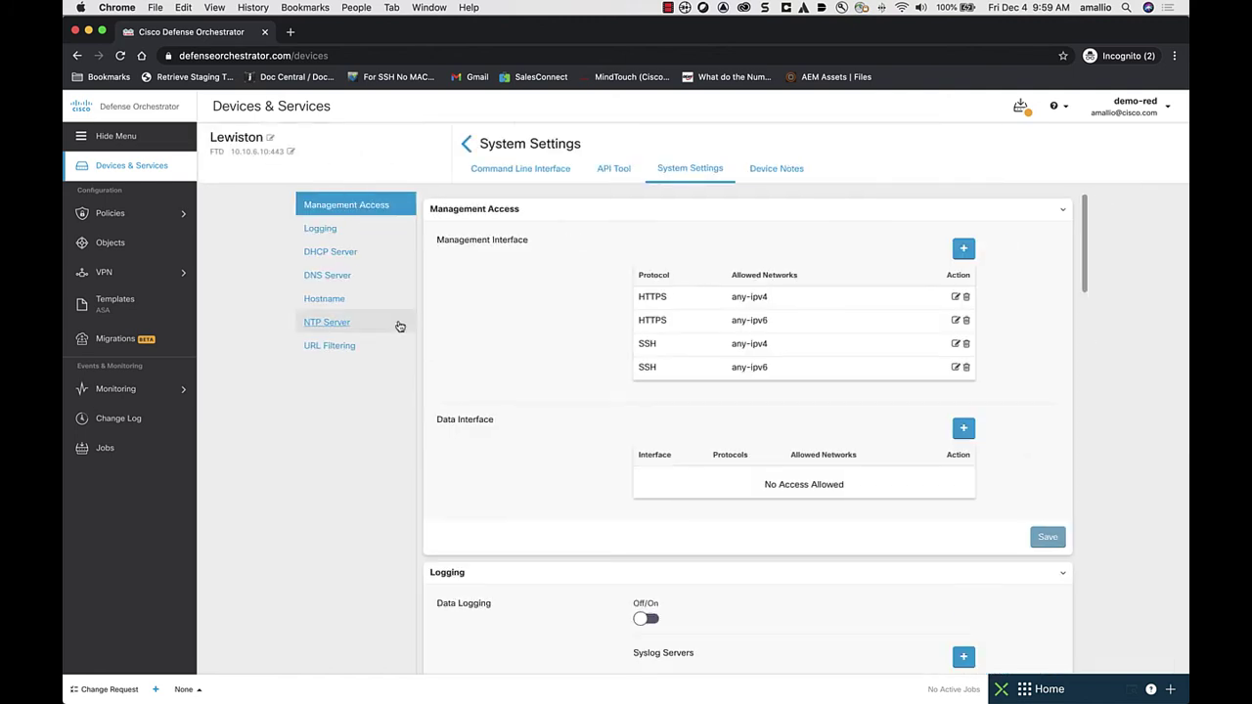
# - Add syslog server 10.10.6.36:10125 under Intrusion Logging and save the Lewiston settings
pyautogui.click(309, 233)
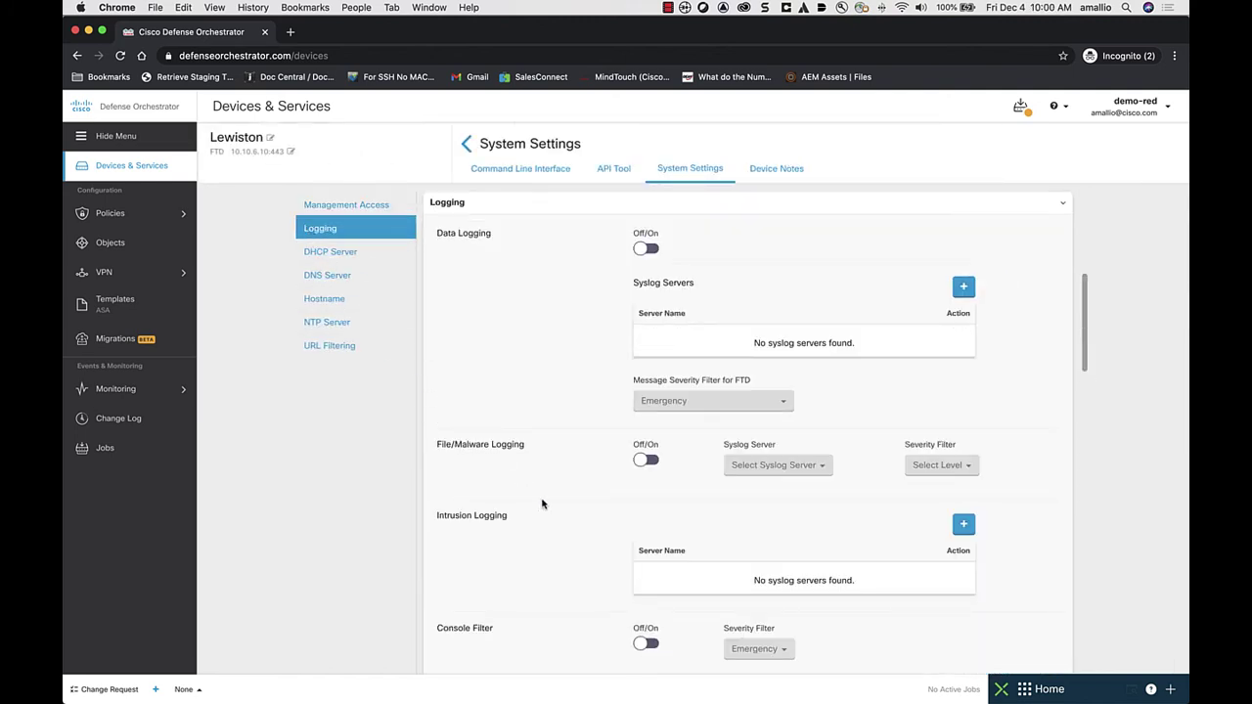
pyautogui.scroll(-2, 533, 525)
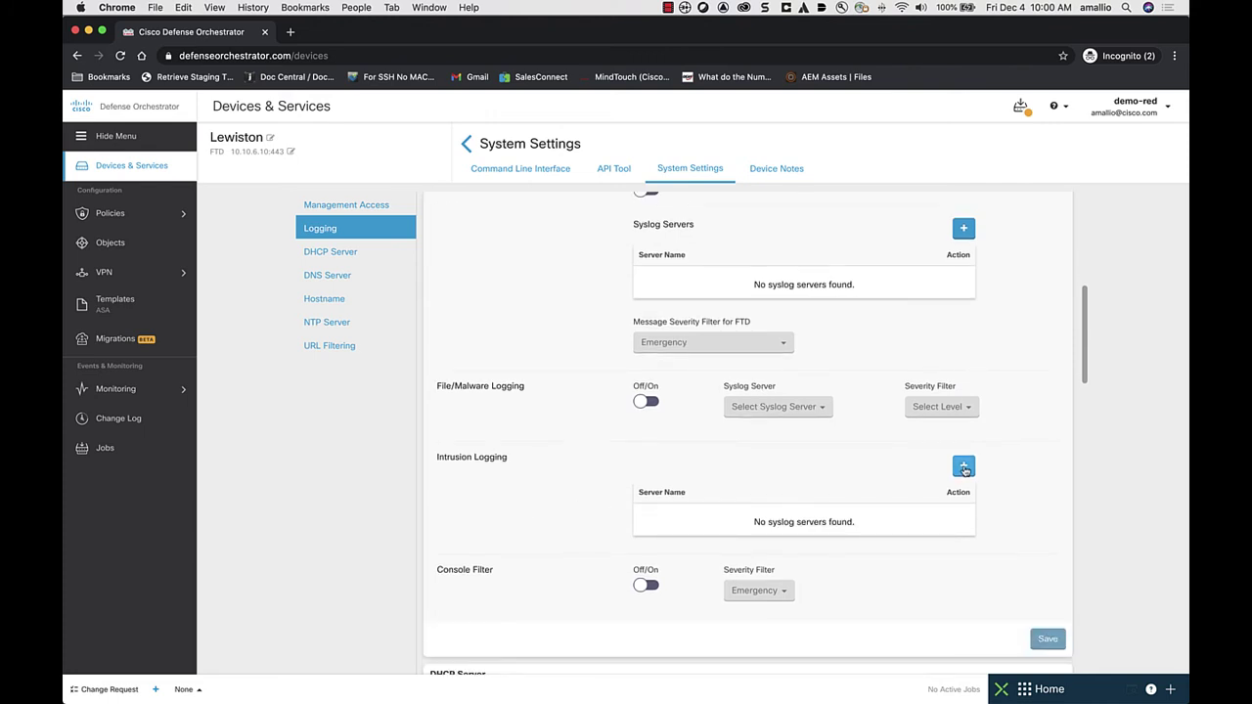
pyautogui.click(964, 467)
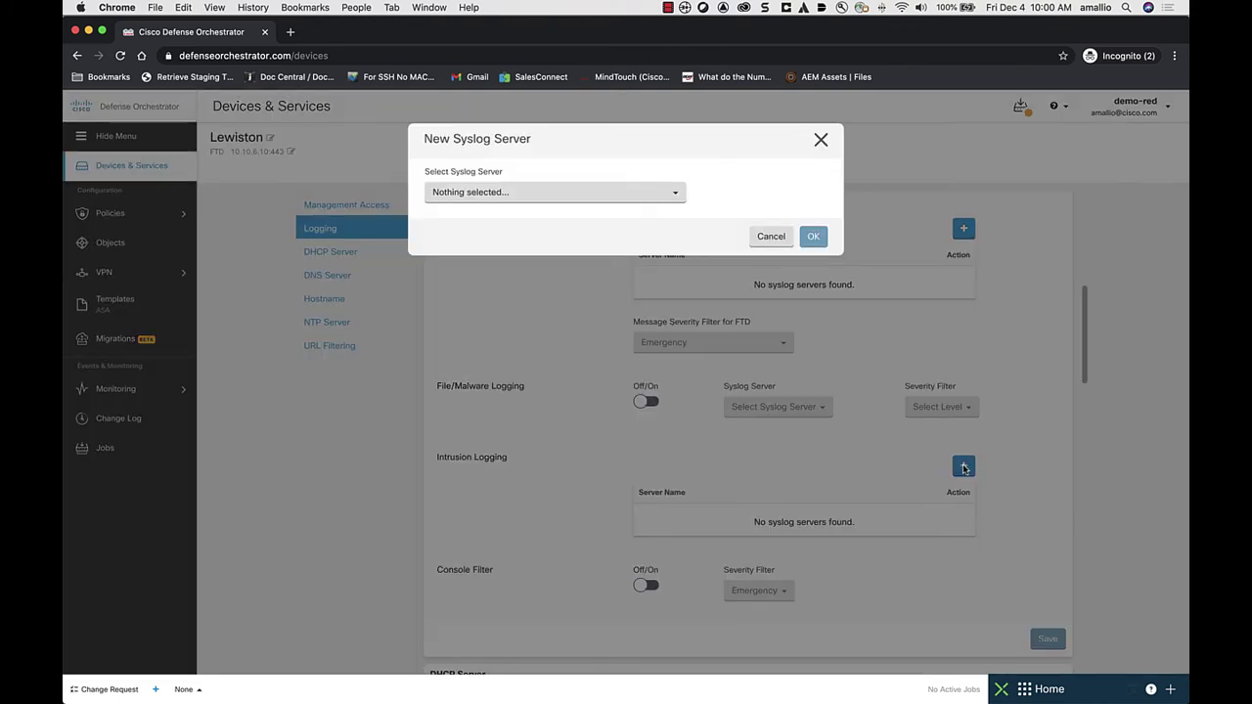
pyautogui.click(468, 193)
pyautogui.click(464, 244)
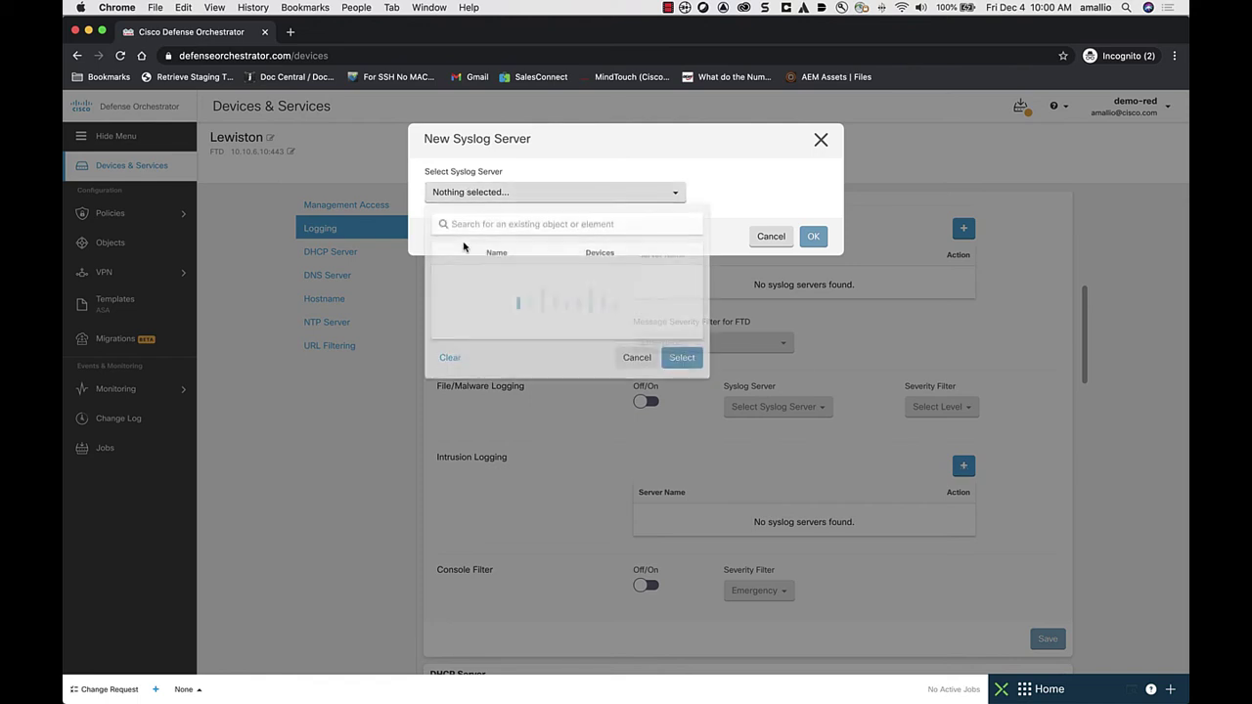
pyautogui.scroll(-2, 503, 358)
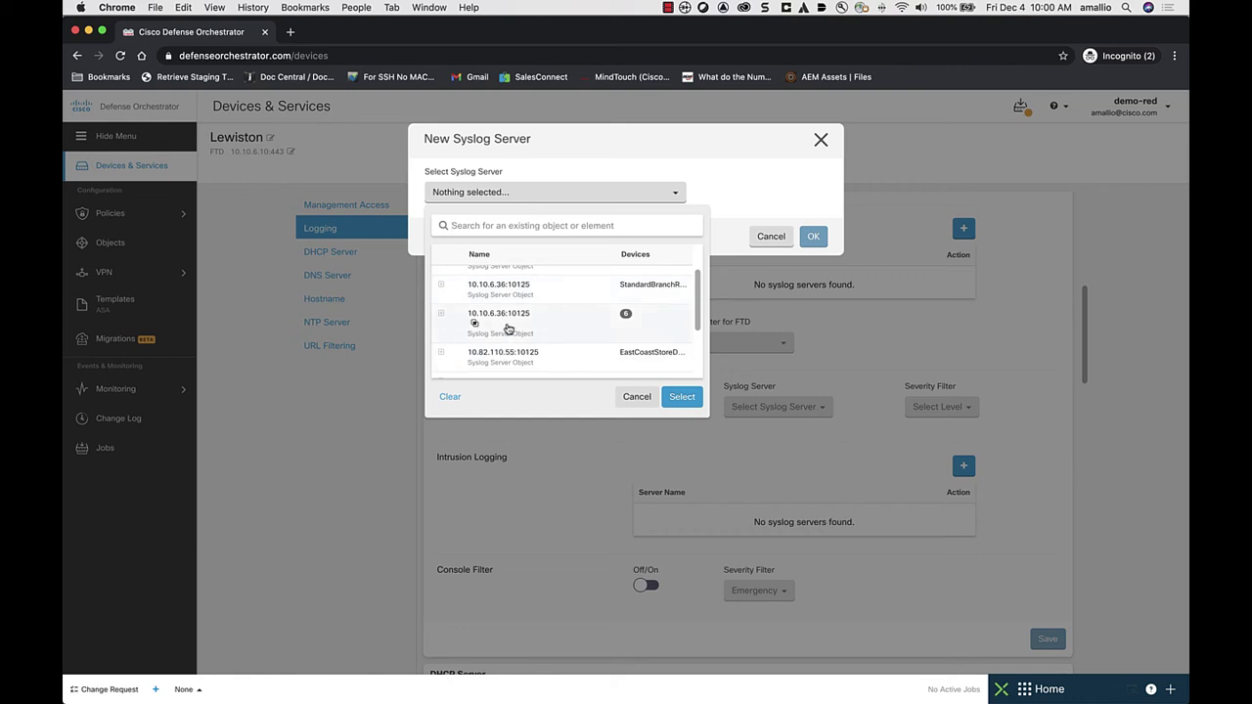
pyautogui.click(508, 328)
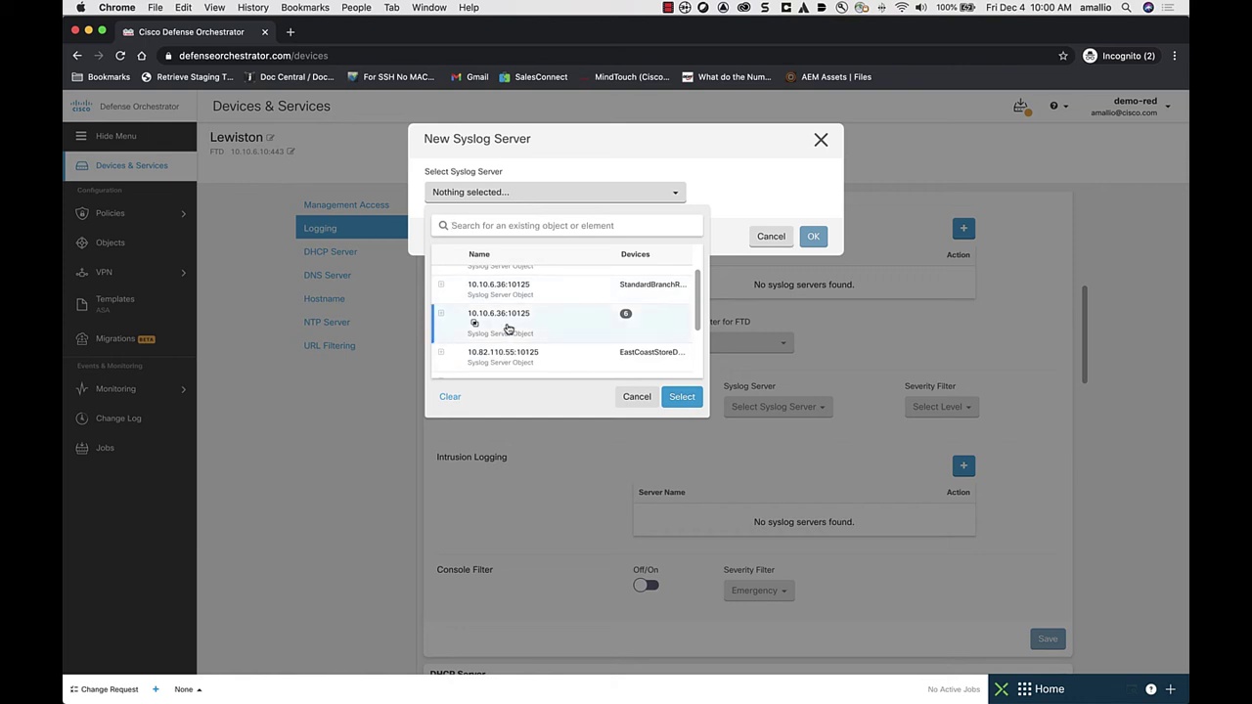
pyautogui.click(675, 399)
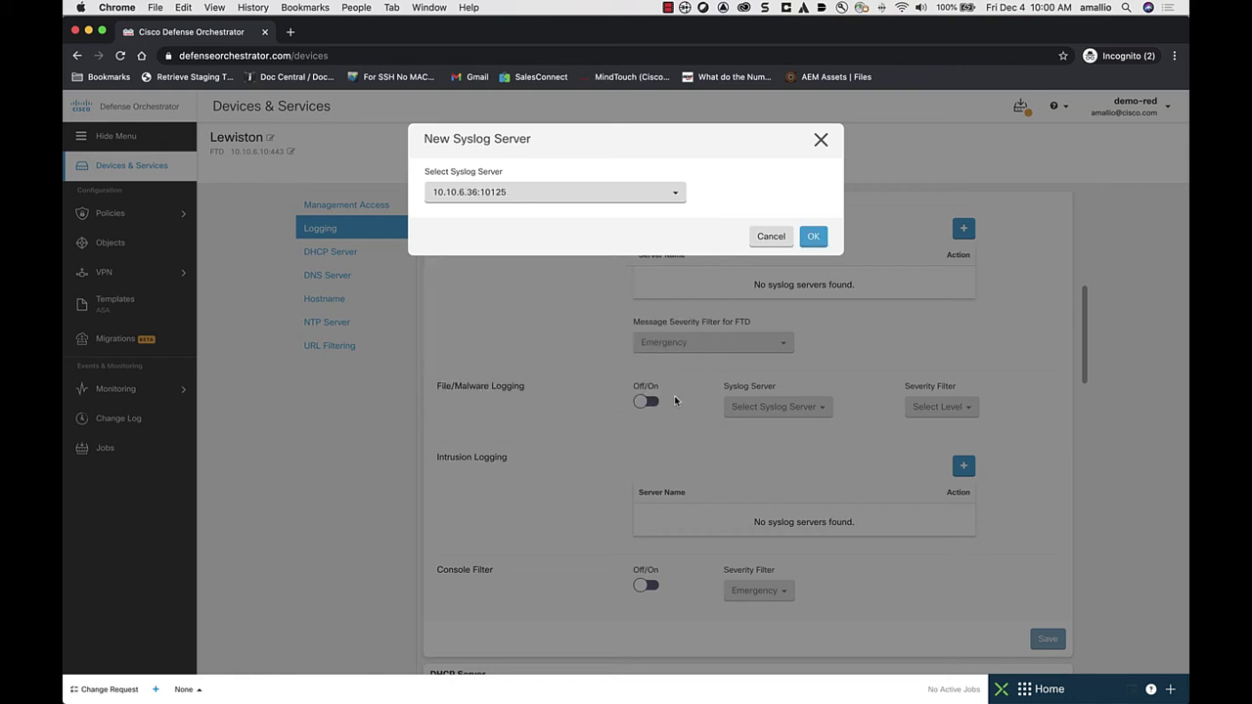
pyautogui.click(815, 239)
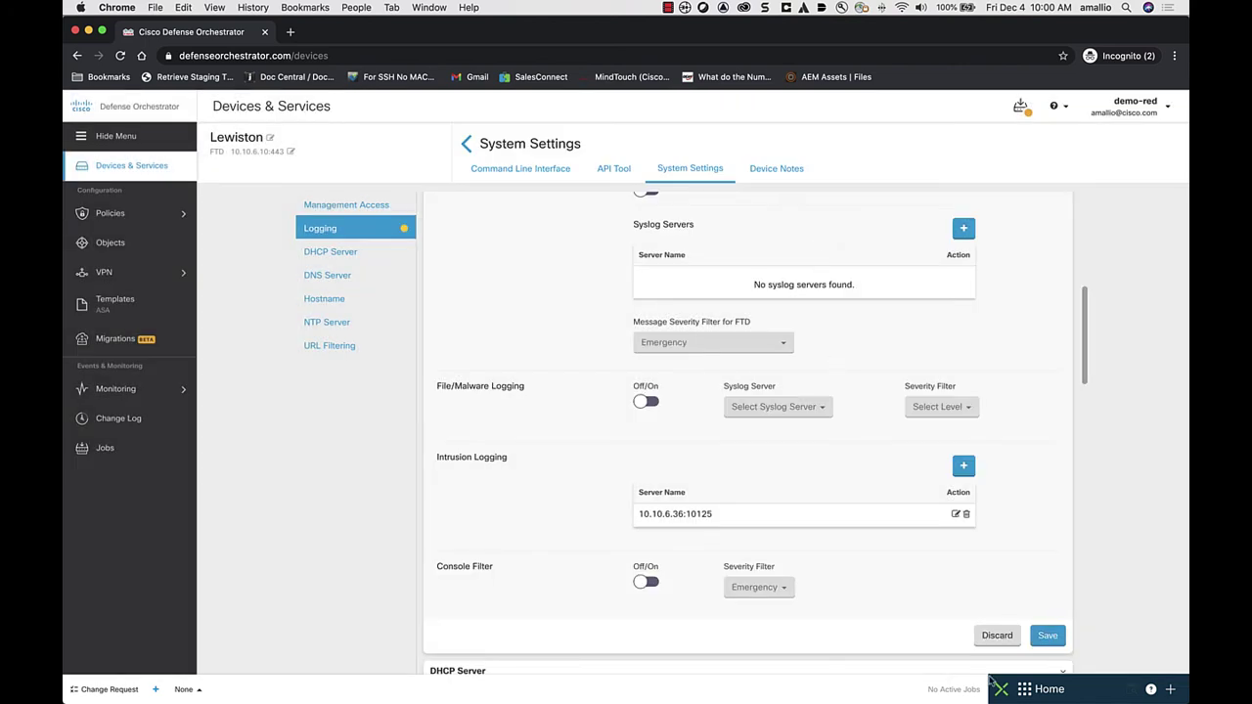
pyautogui.click(1041, 640)
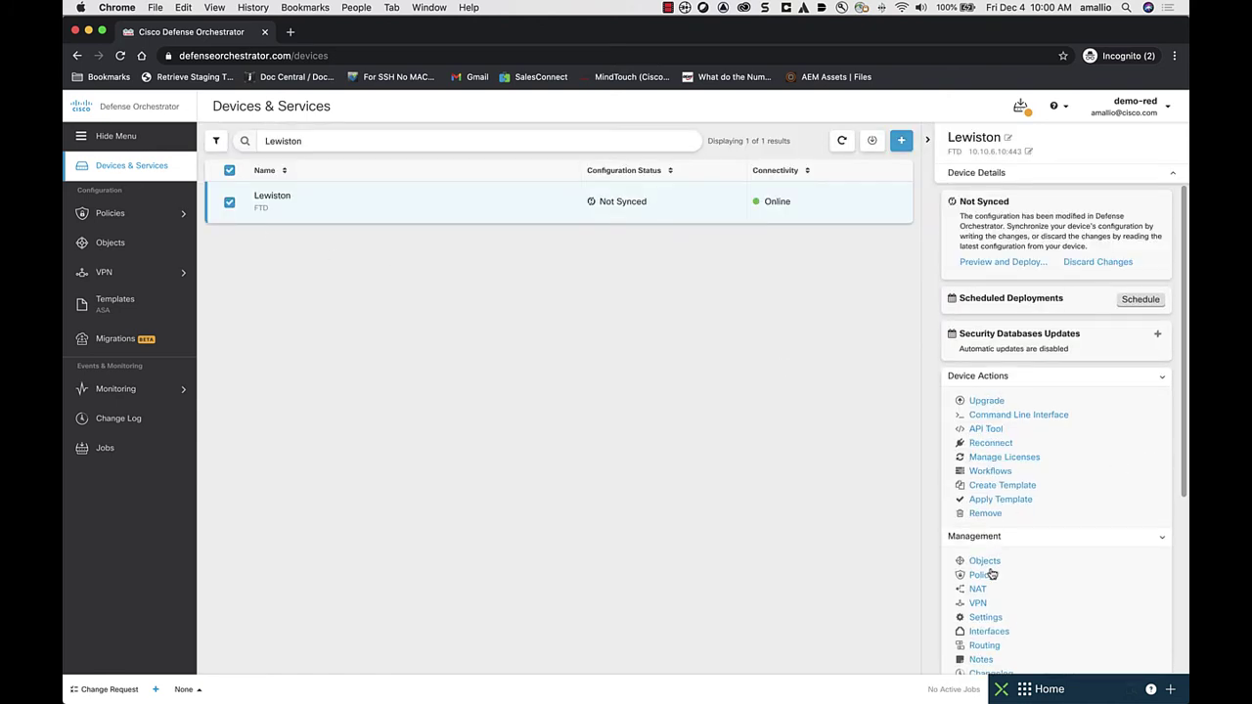
pyautogui.click(979, 589)
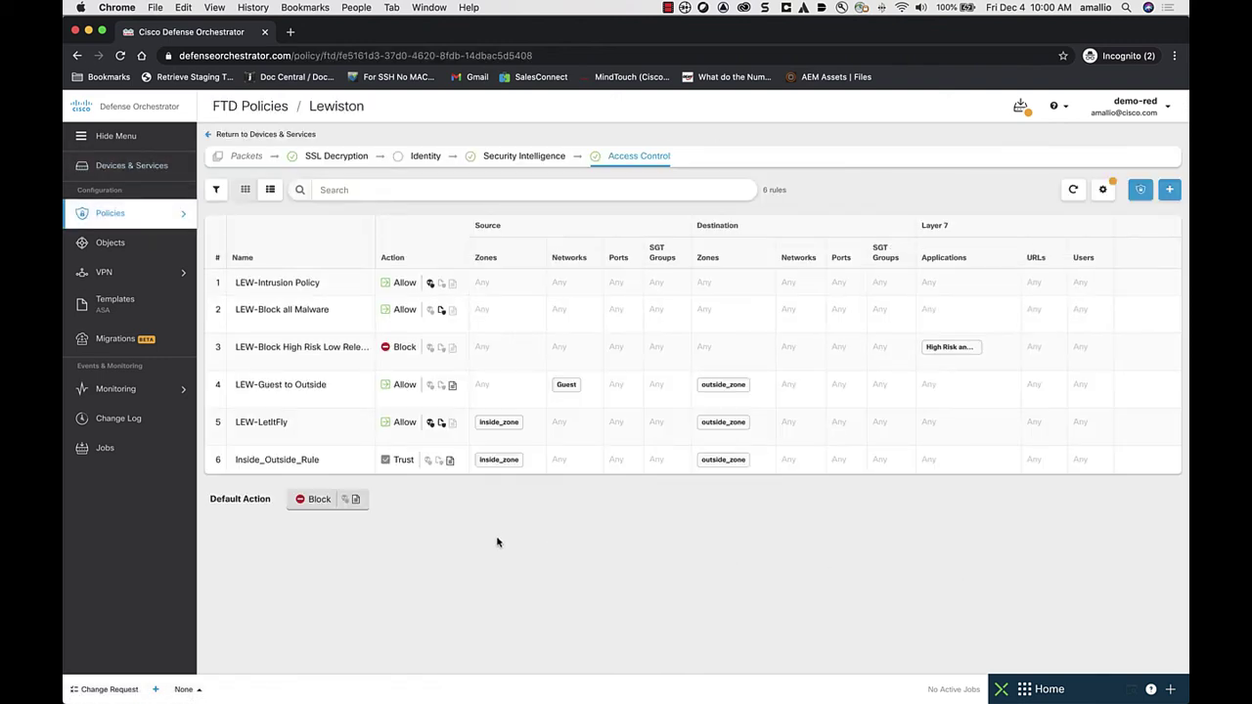
# - Confirm LEW-LetItFly uses Block Malware All with Log Files enabled, and save the rule
pyautogui.click(217, 426)
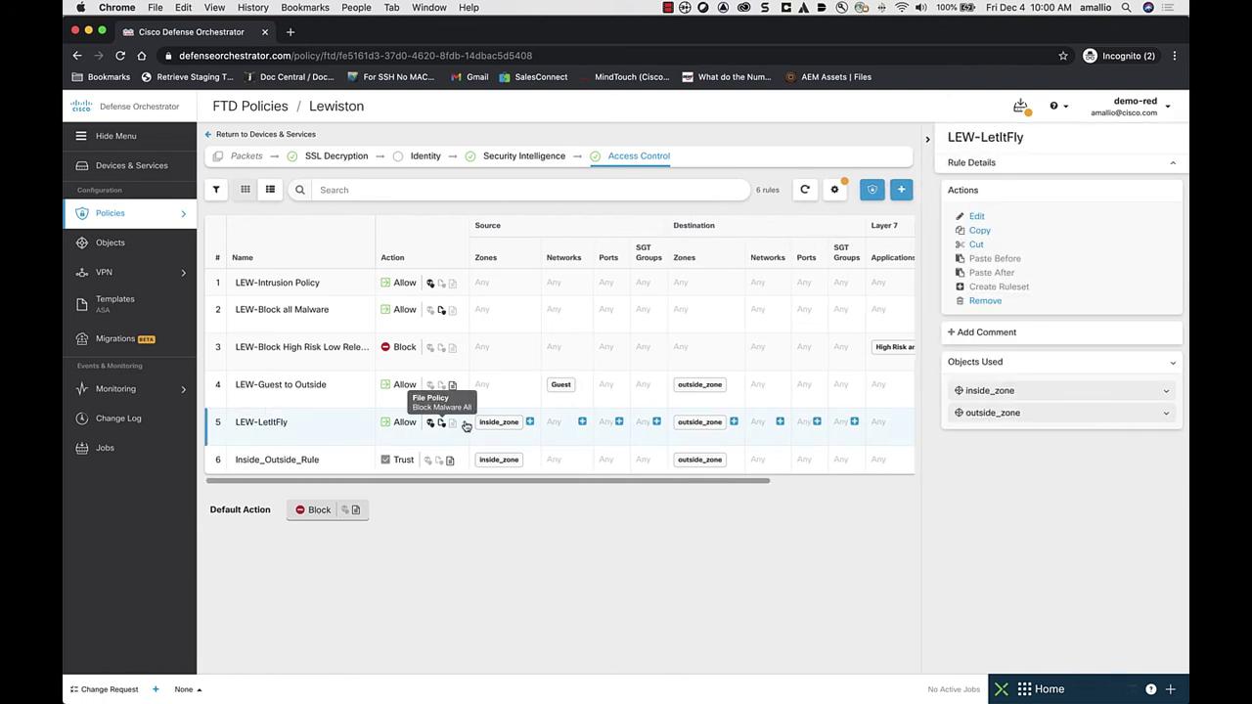
pyautogui.click(975, 217)
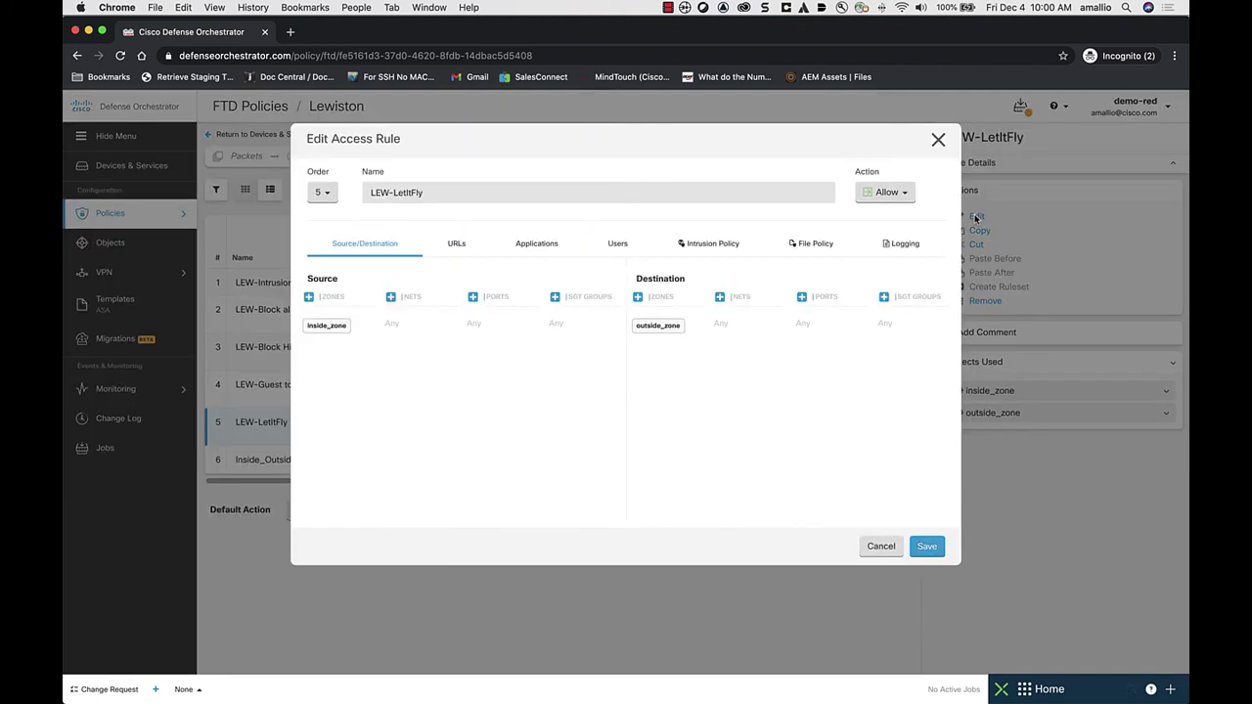
pyautogui.click(829, 245)
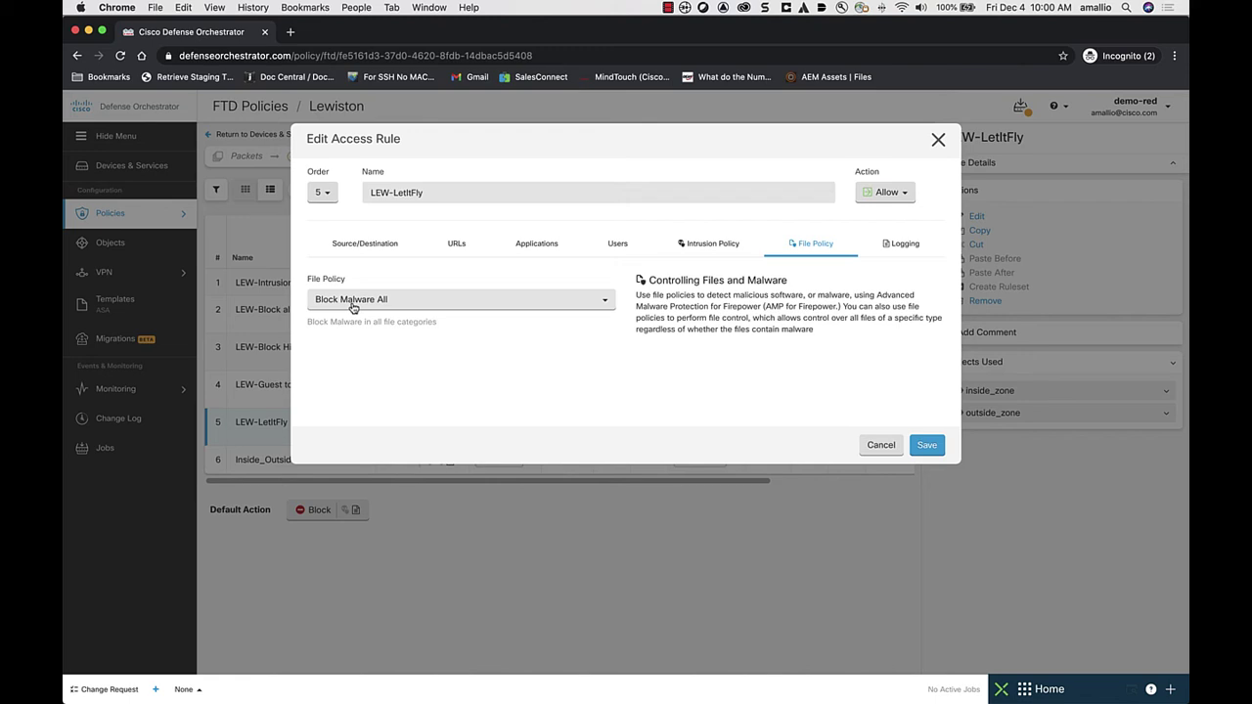
pyautogui.click(910, 245)
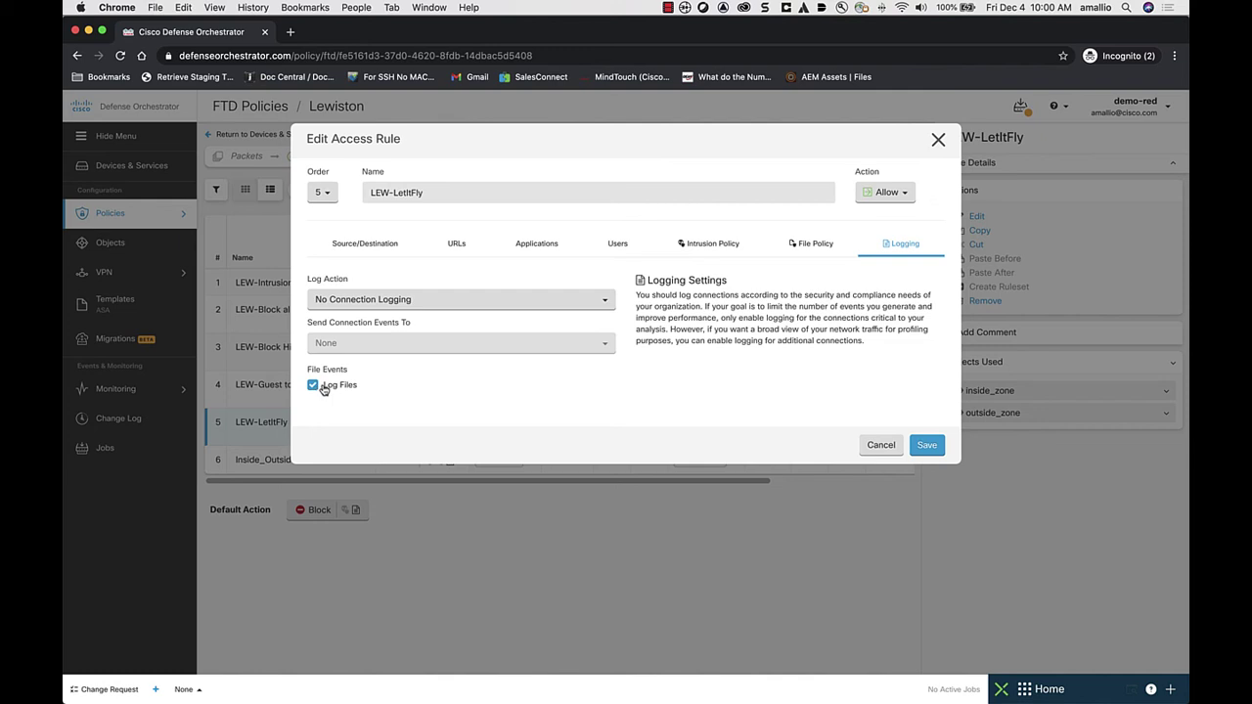
pyautogui.click(930, 447)
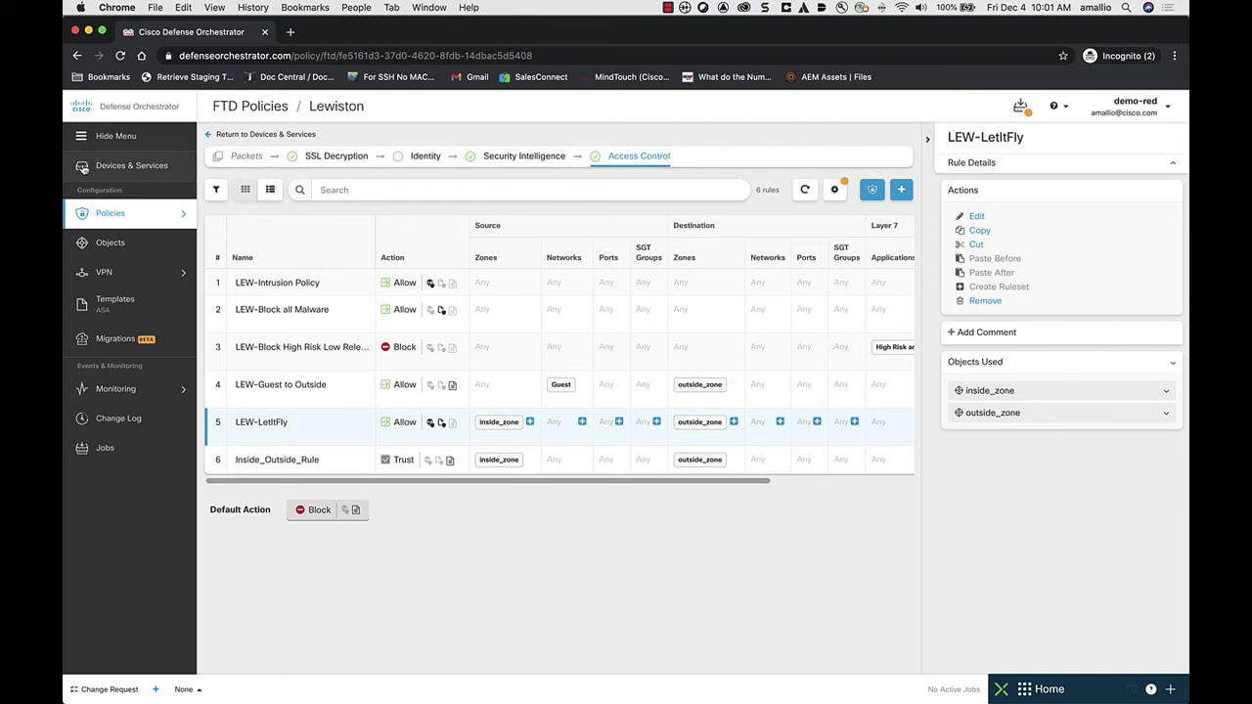
# - Find the Lewiston device and open its Logging settings
pyautogui.click(84, 168)
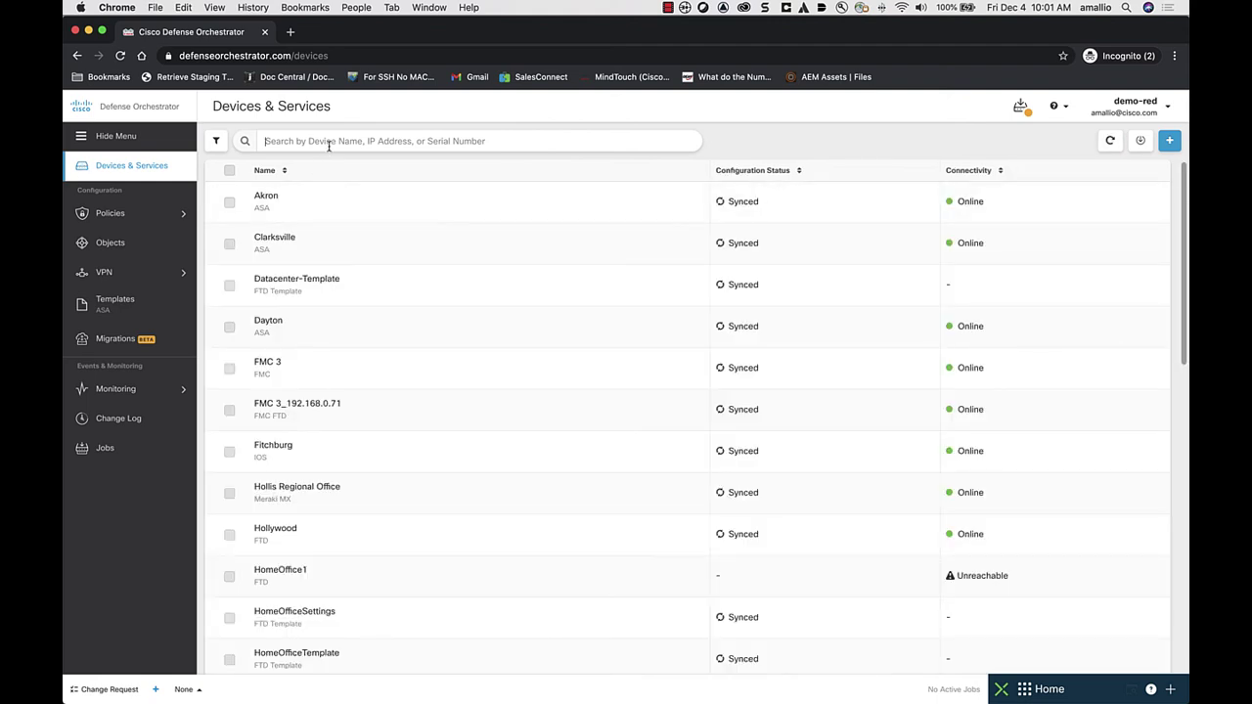
pyautogui.write('Lewiston')
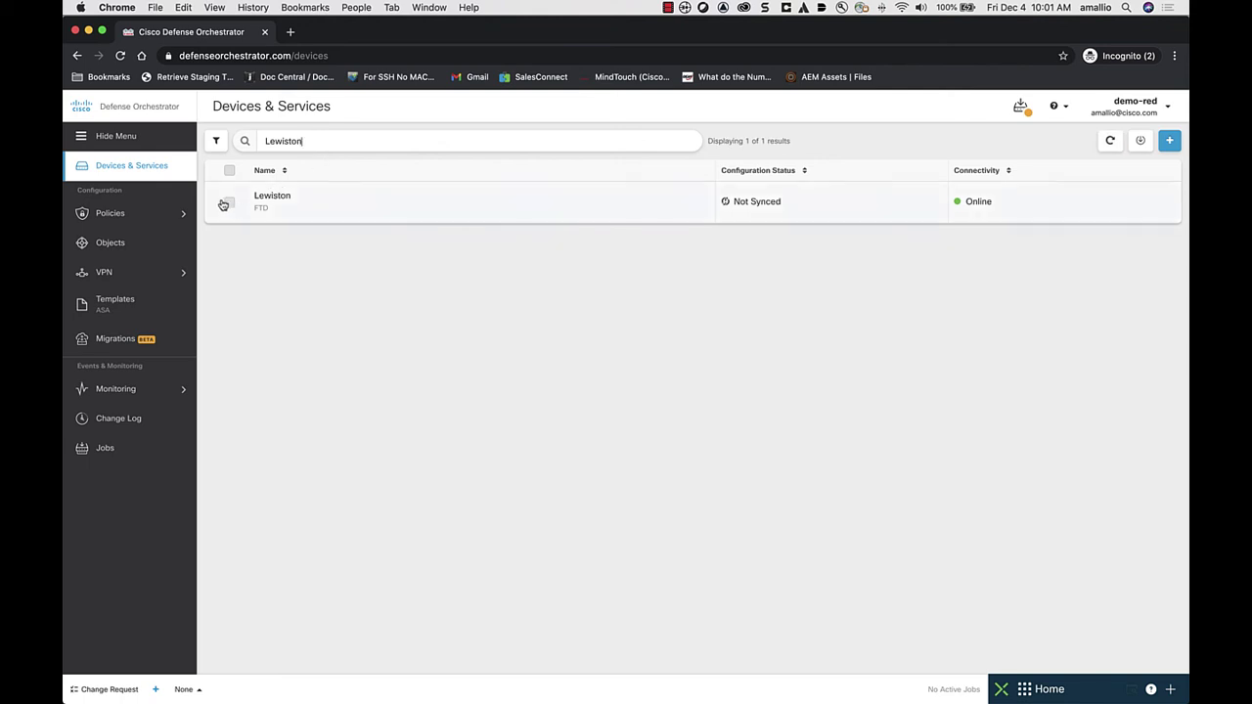
pyautogui.click(227, 202)
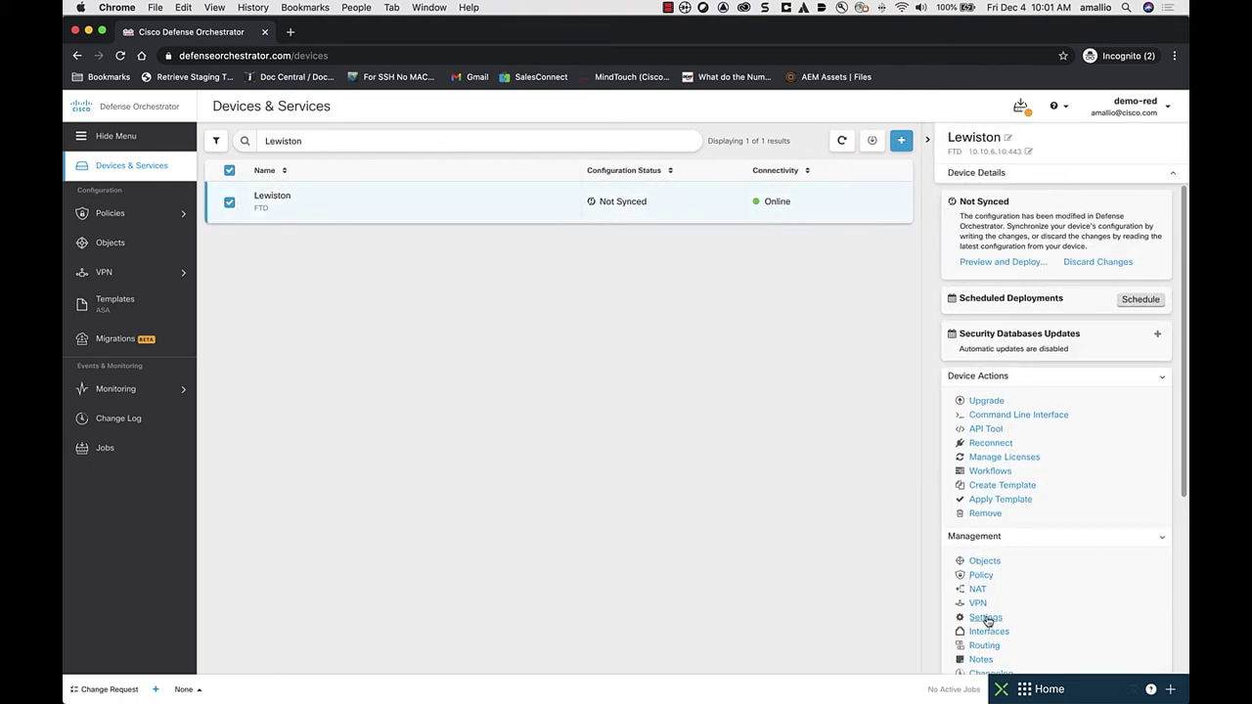
pyautogui.click(987, 618)
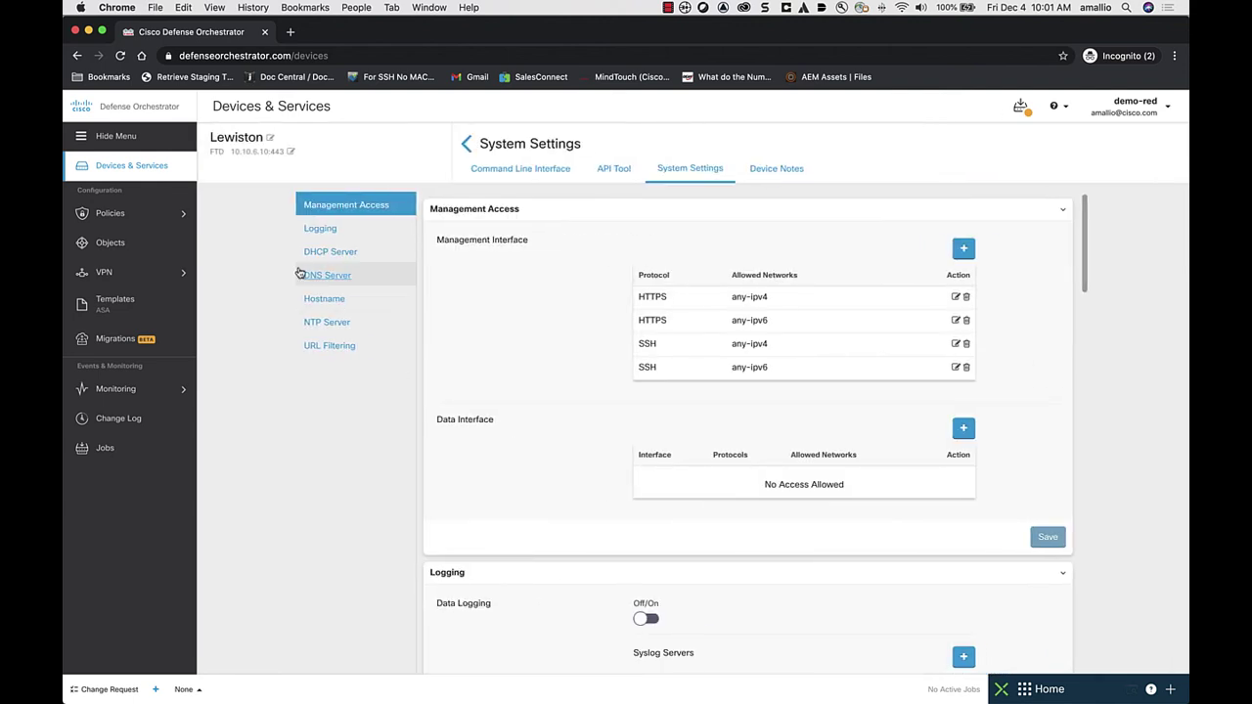
pyautogui.click(321, 229)
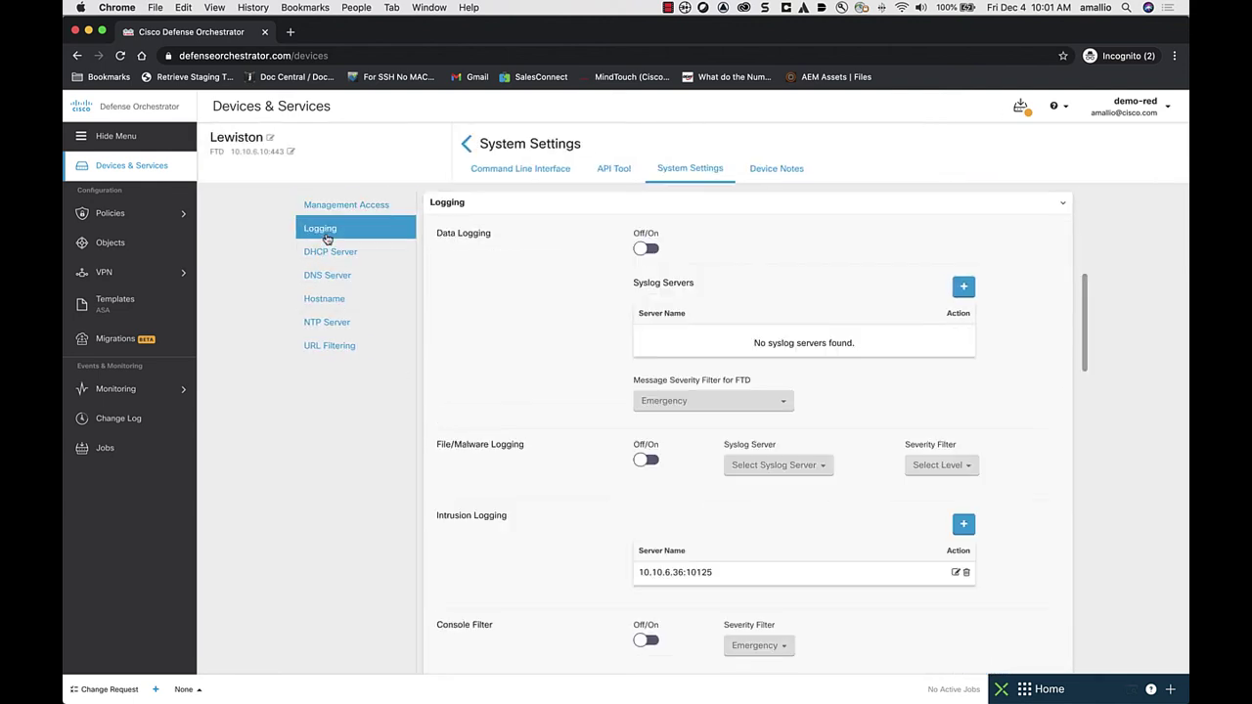
# - Enable File/Malware logging to syslog 10.10.6.36:10125 at Error severity and save
pyautogui.click(648, 461)
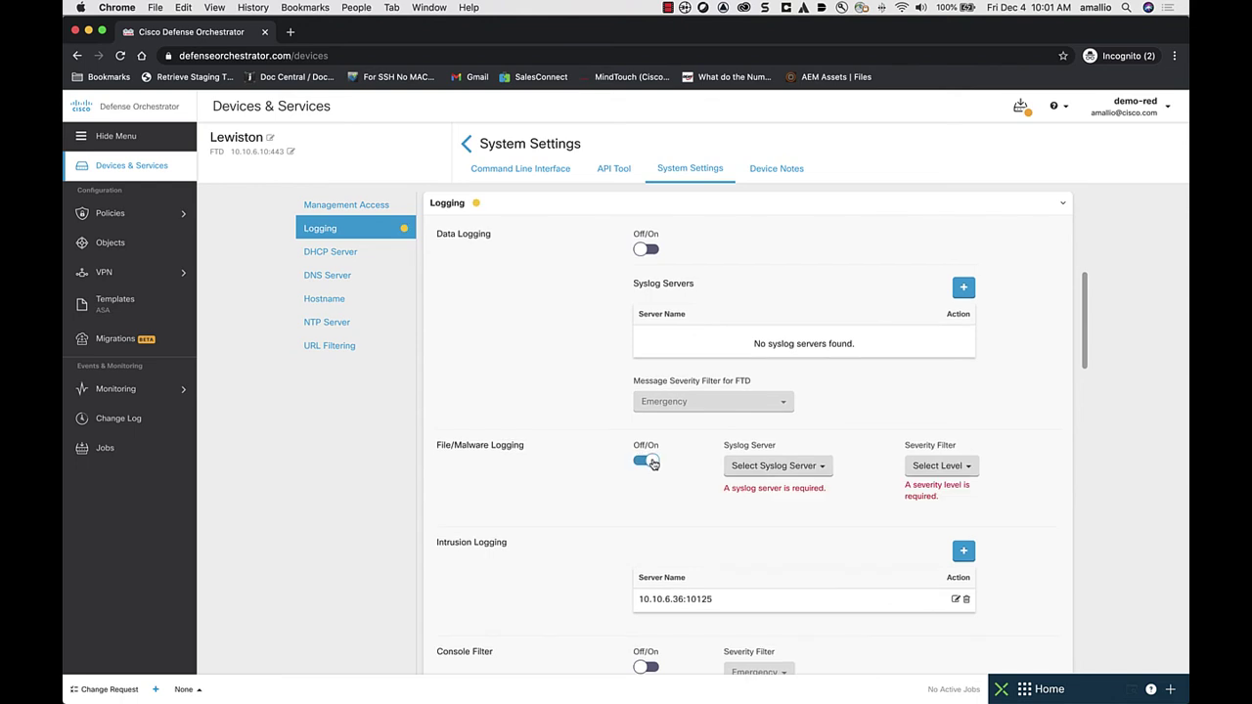
pyautogui.click(748, 469)
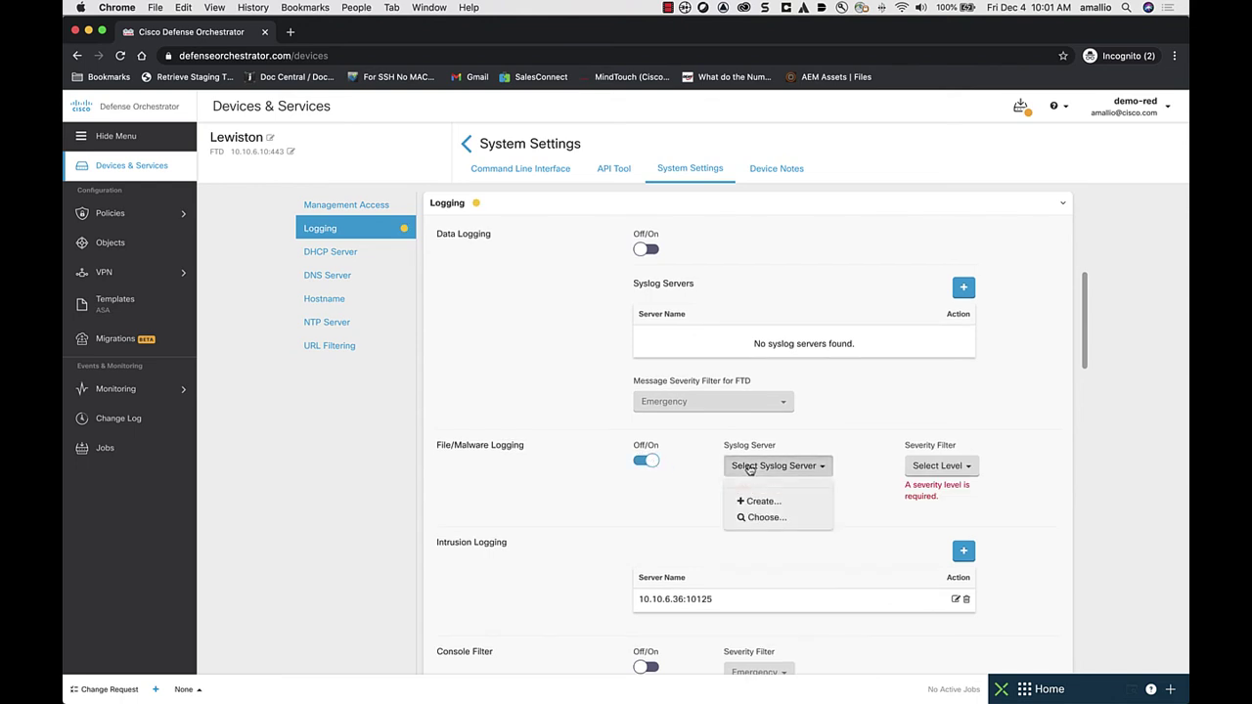
pyautogui.click(751, 519)
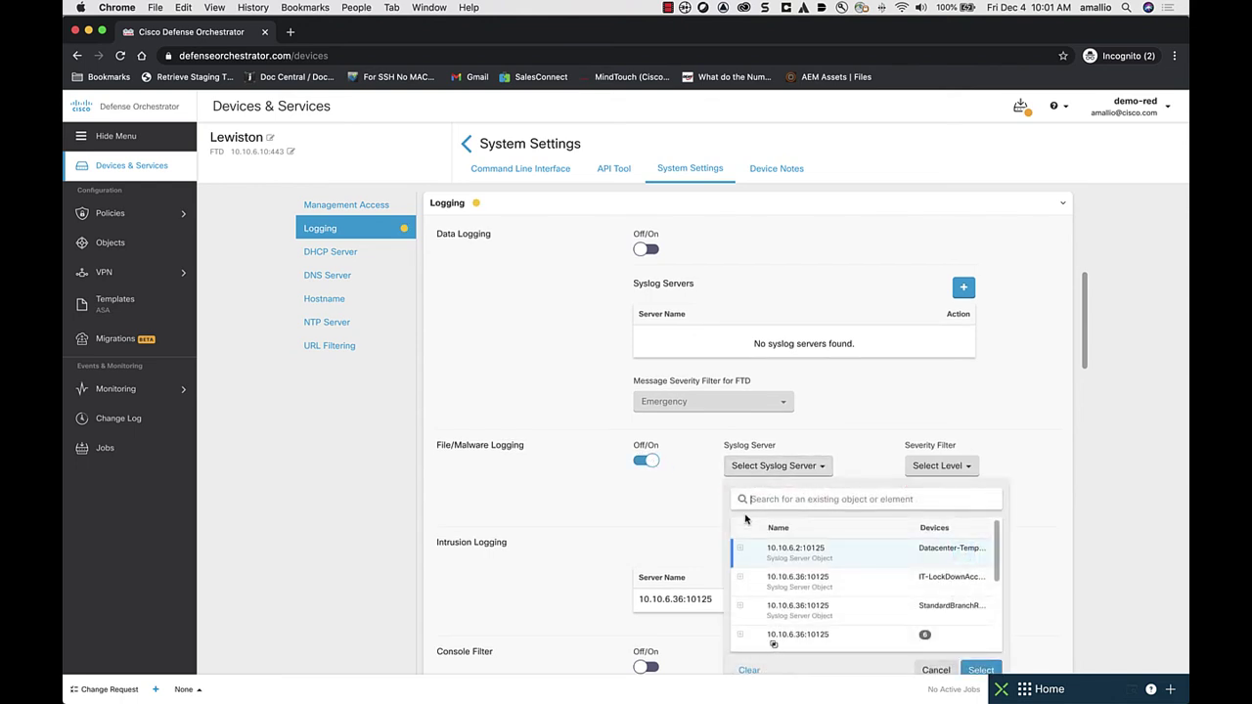
pyautogui.scroll(-2, 784, 565)
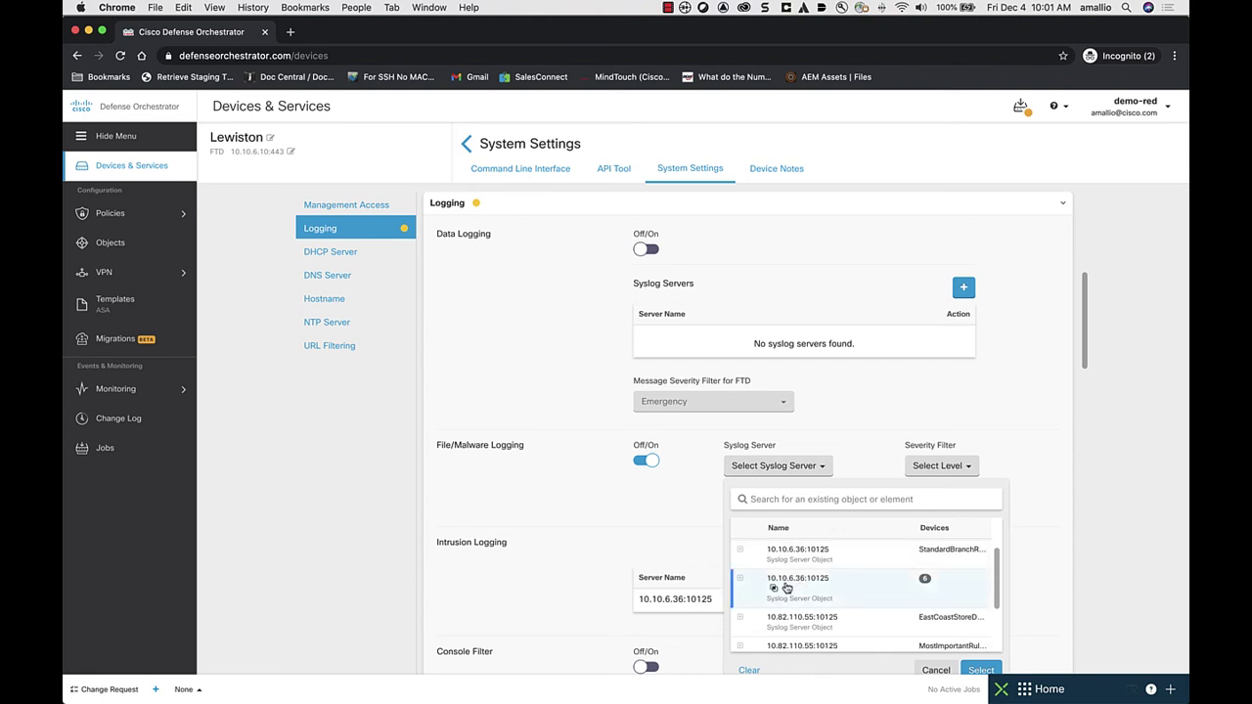
pyautogui.click(981, 670)
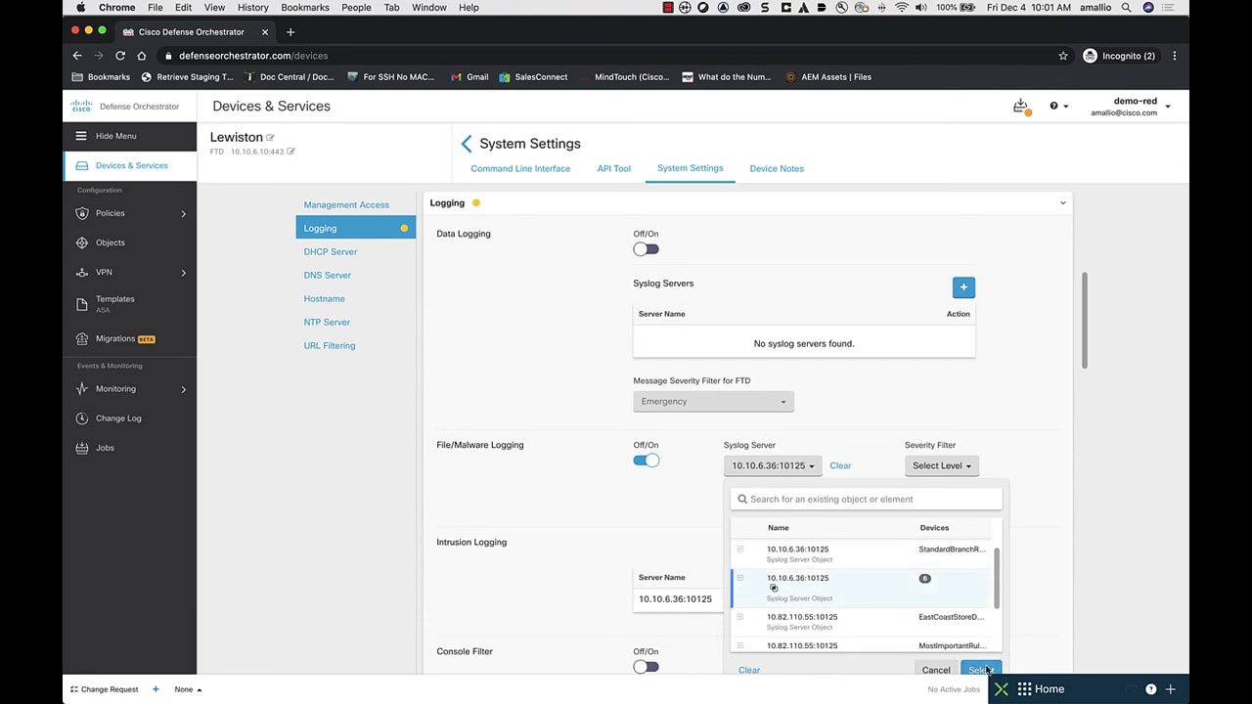
pyautogui.click(946, 470)
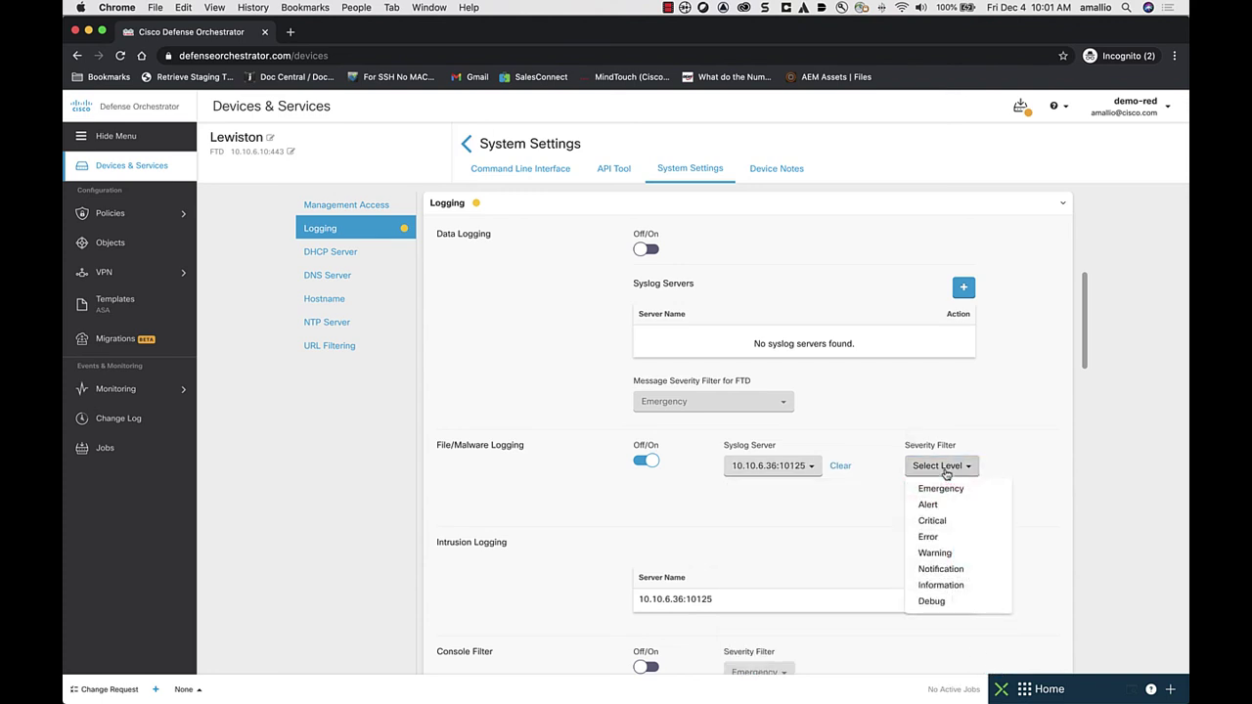
pyautogui.click(929, 537)
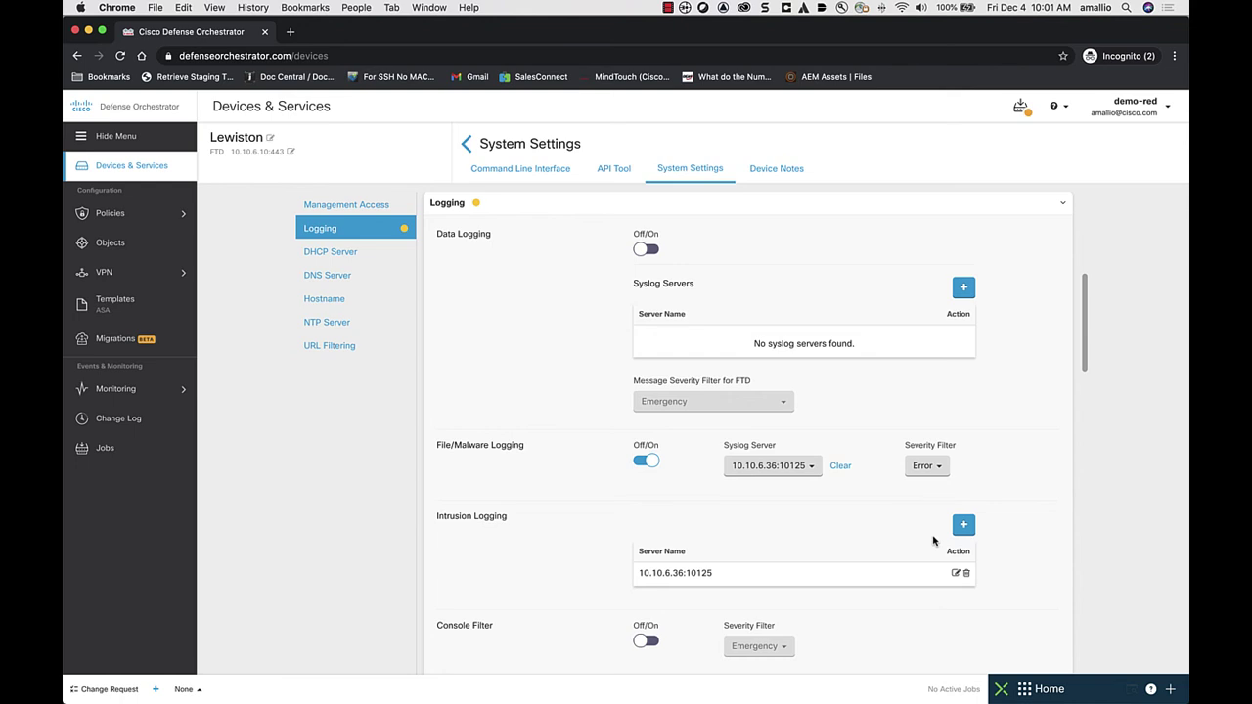
pyautogui.scroll(-5, 934, 540)
pyautogui.click(1053, 477)
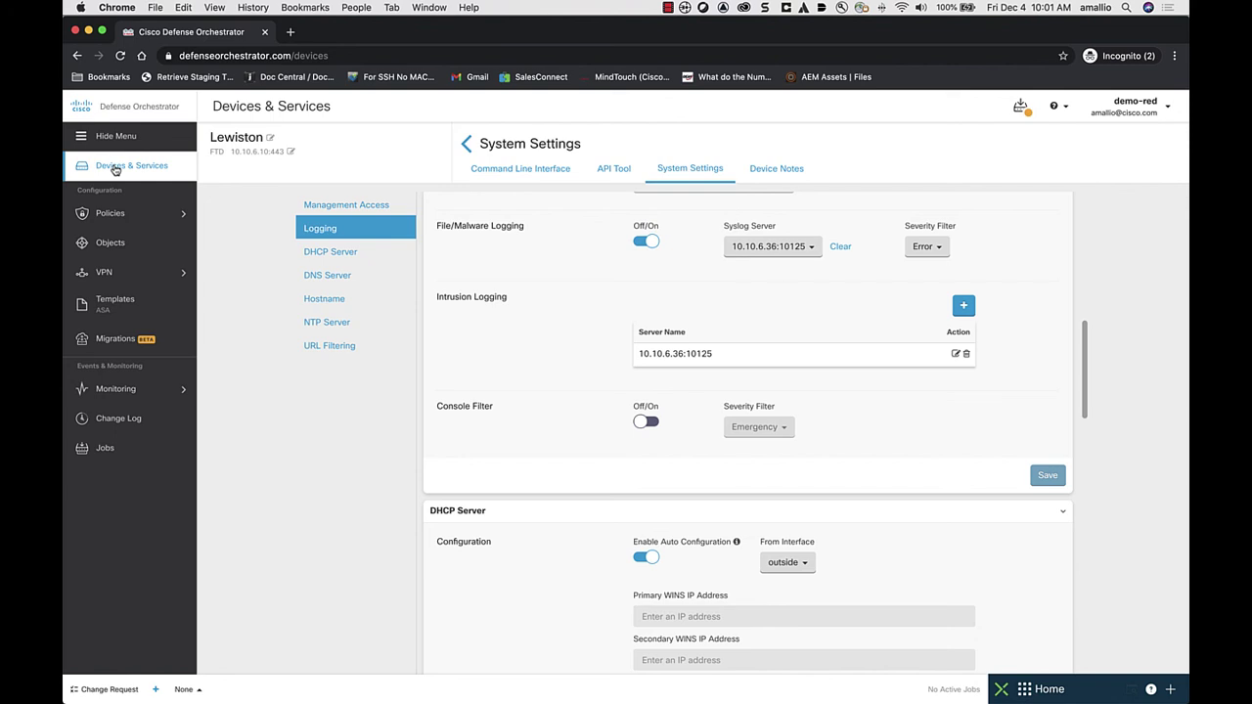
# - Open the Logging tab of the LEW-LetItFly rule in Lewiston's access policy
pyautogui.click(115, 168)
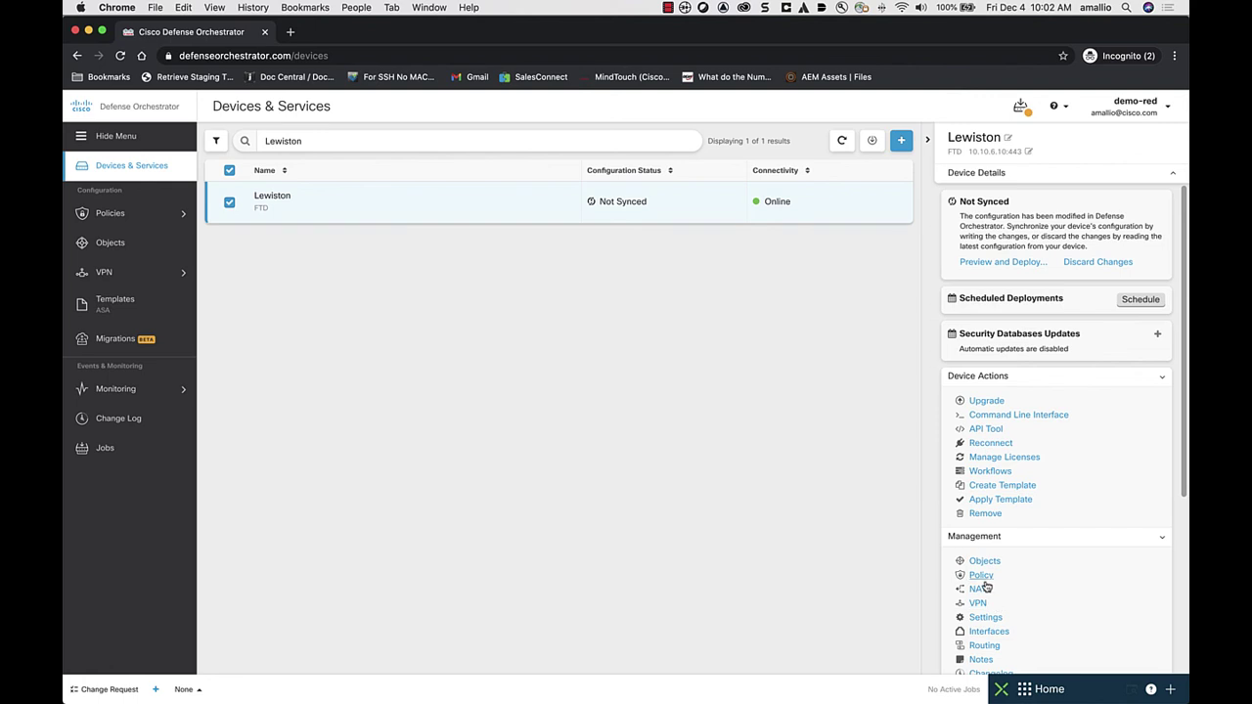
pyautogui.click(984, 581)
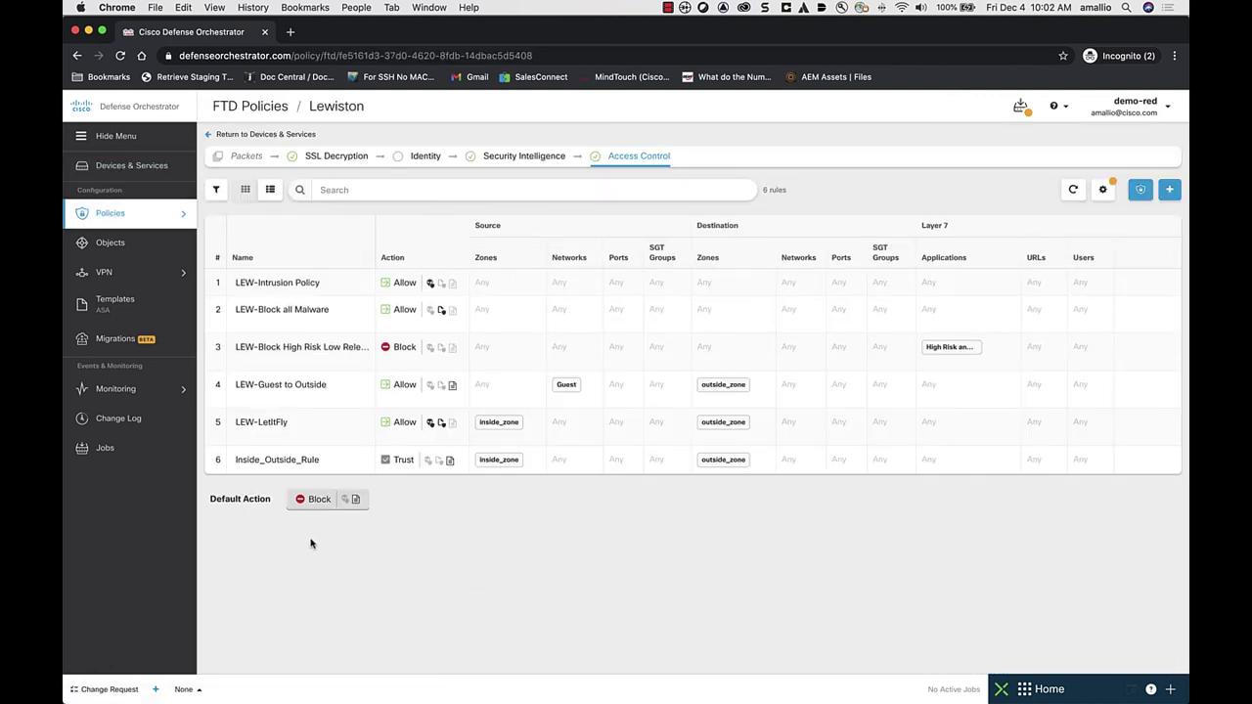
pyautogui.click(225, 429)
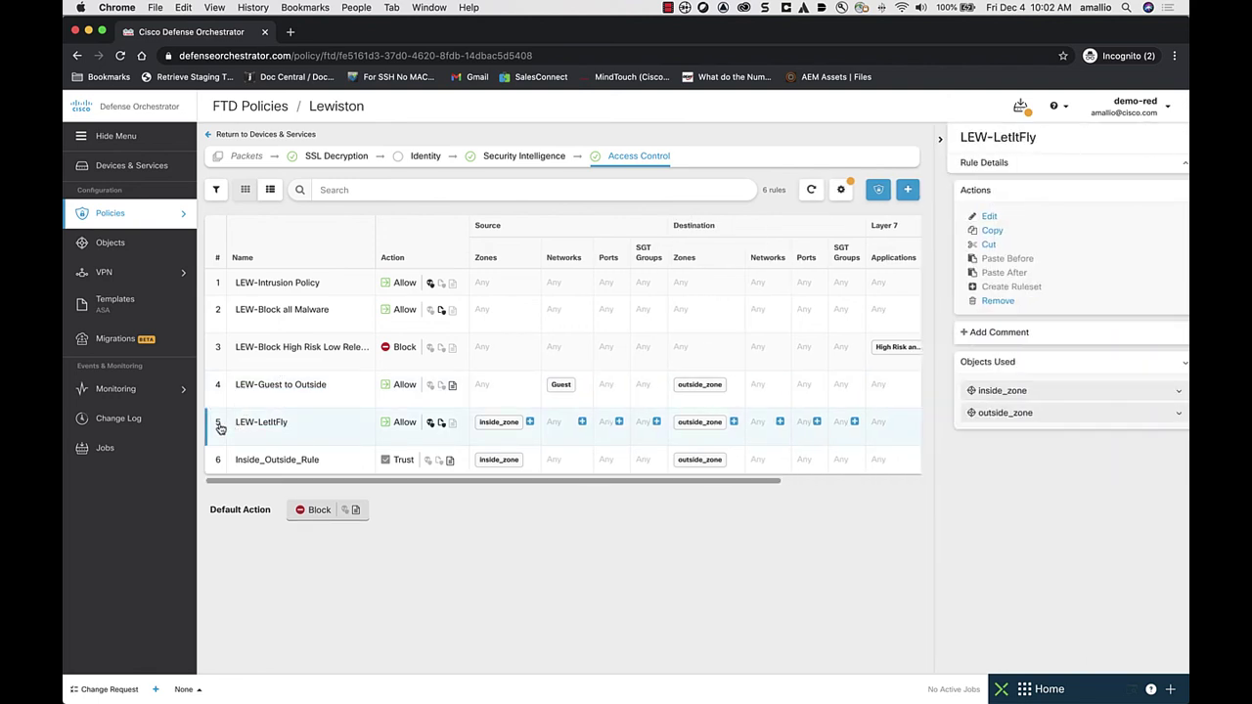
pyautogui.click(978, 218)
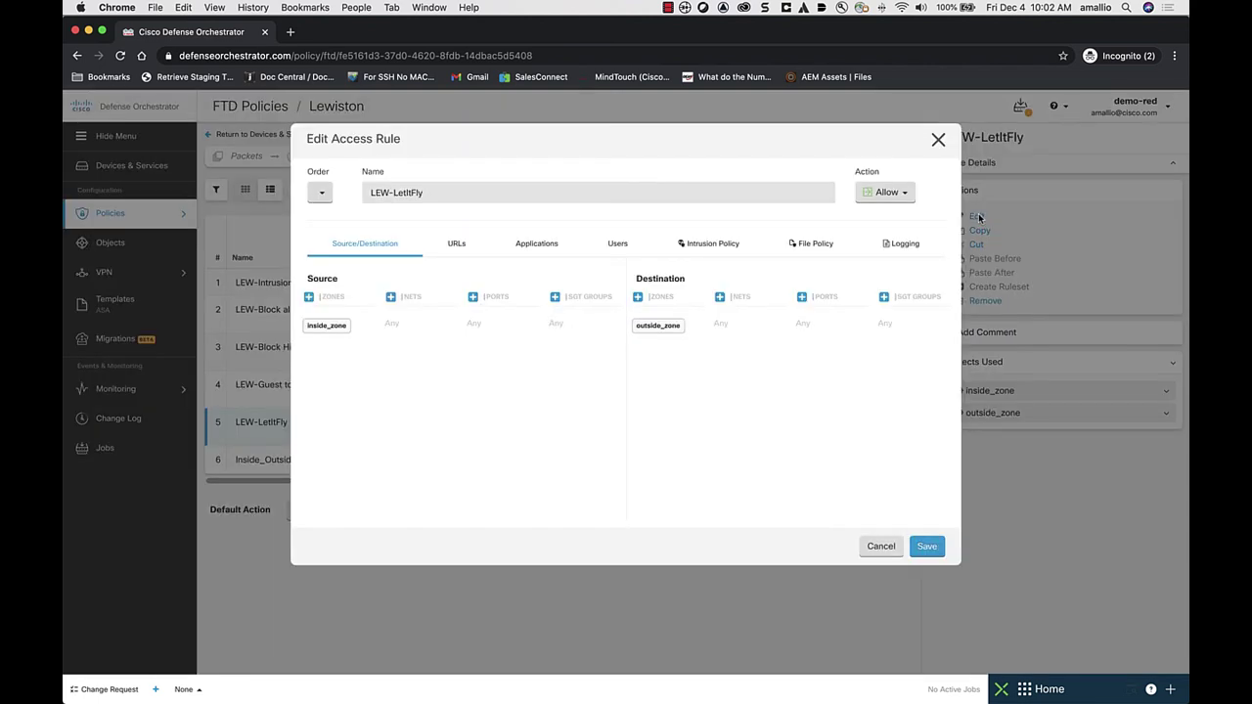
pyautogui.click(901, 243)
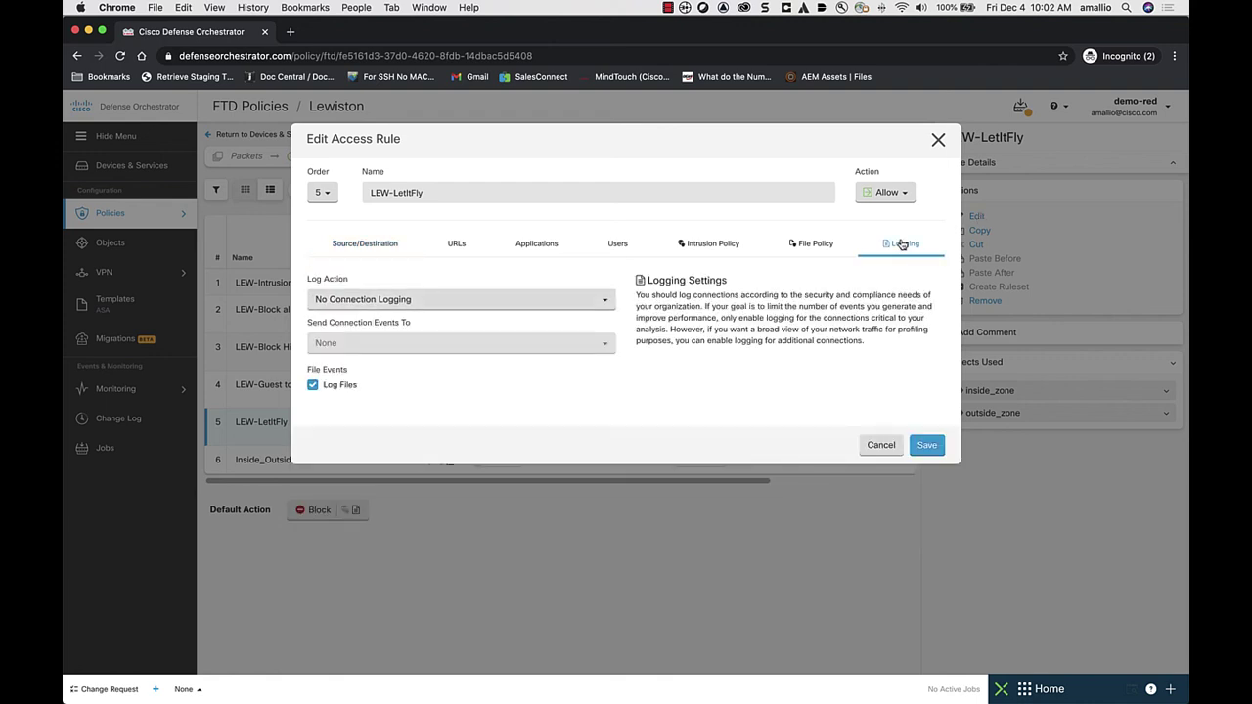
# - Log connections at end of connection to syslog 10.10.6.36:10125 and save the rule
pyautogui.click(398, 306)
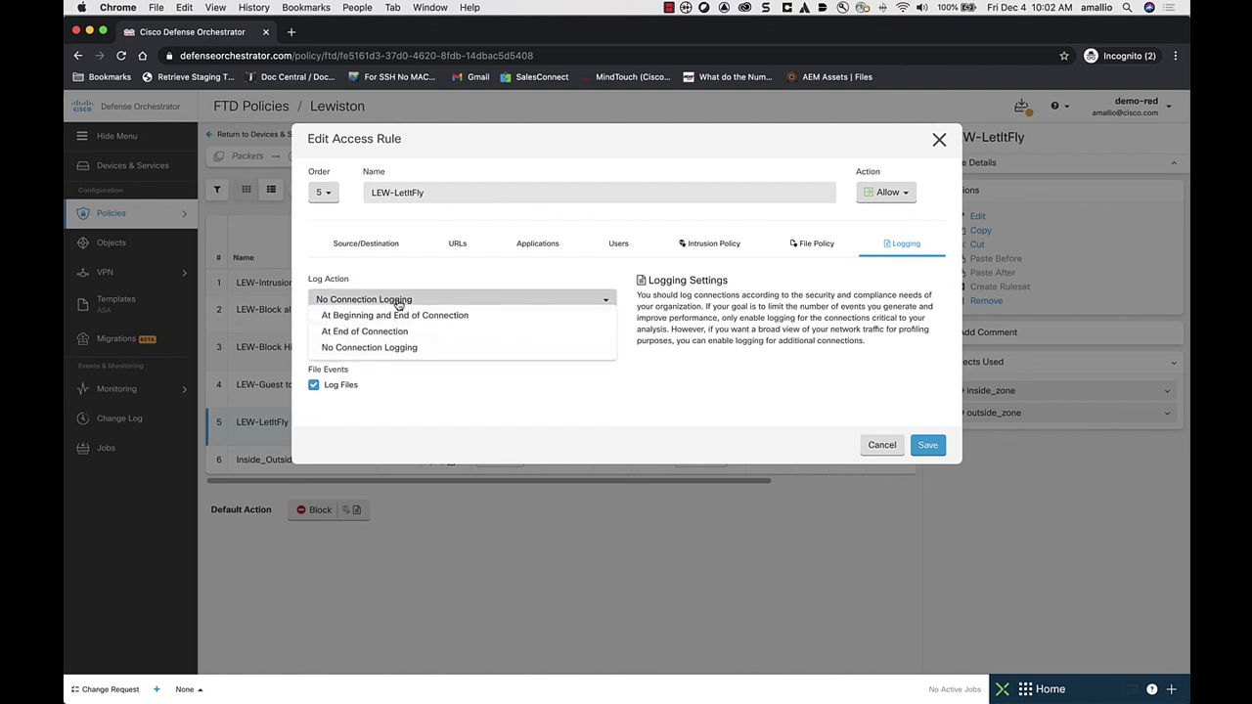
pyautogui.click(398, 332)
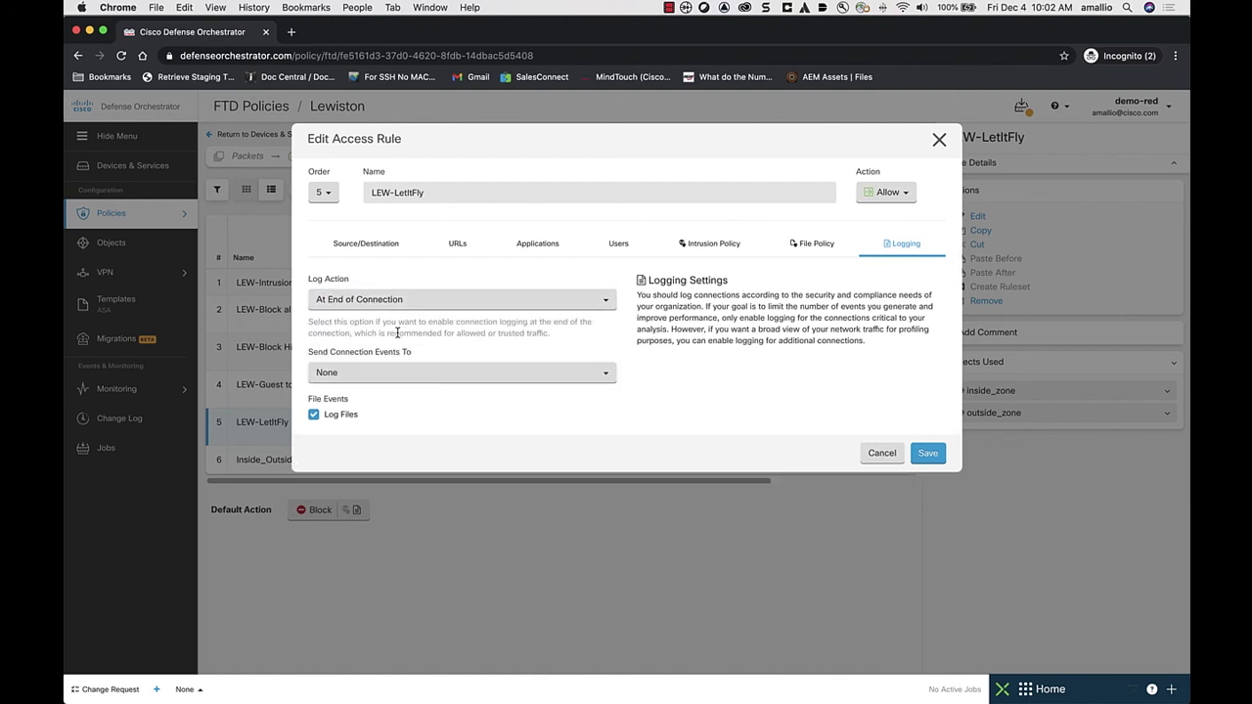
pyautogui.click(382, 373)
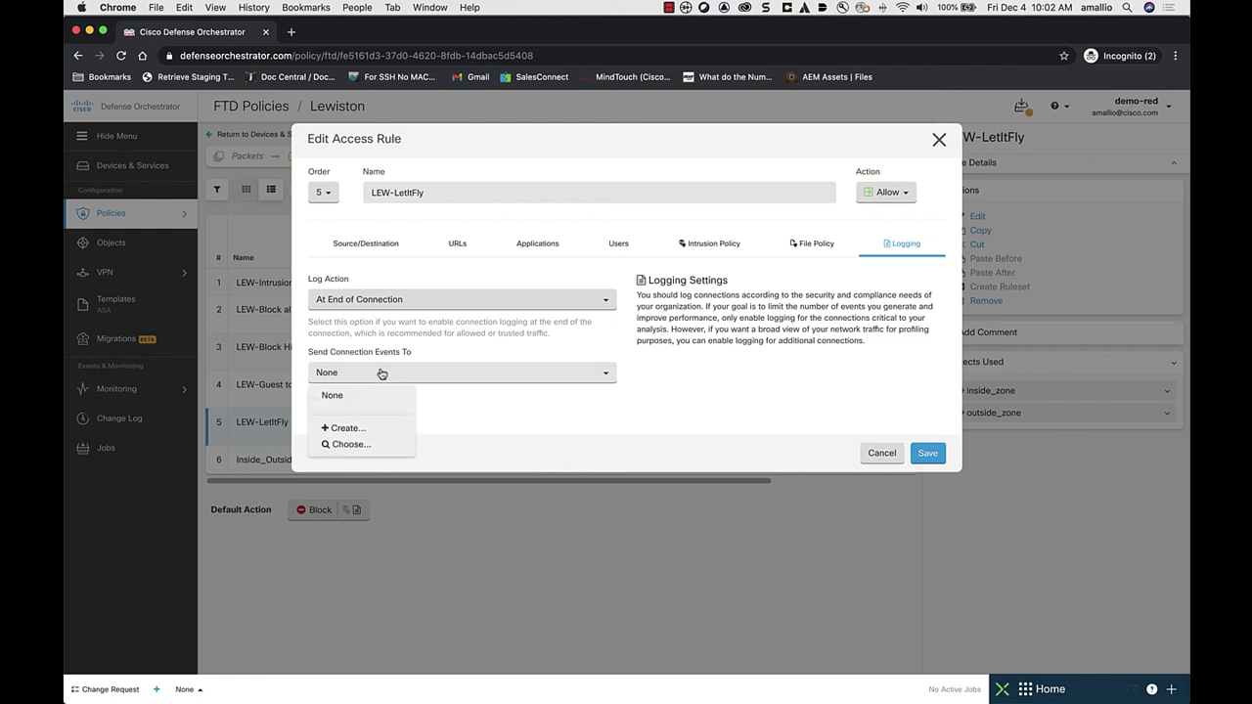
pyautogui.click(350, 446)
pyautogui.click(421, 535)
pyautogui.click(561, 578)
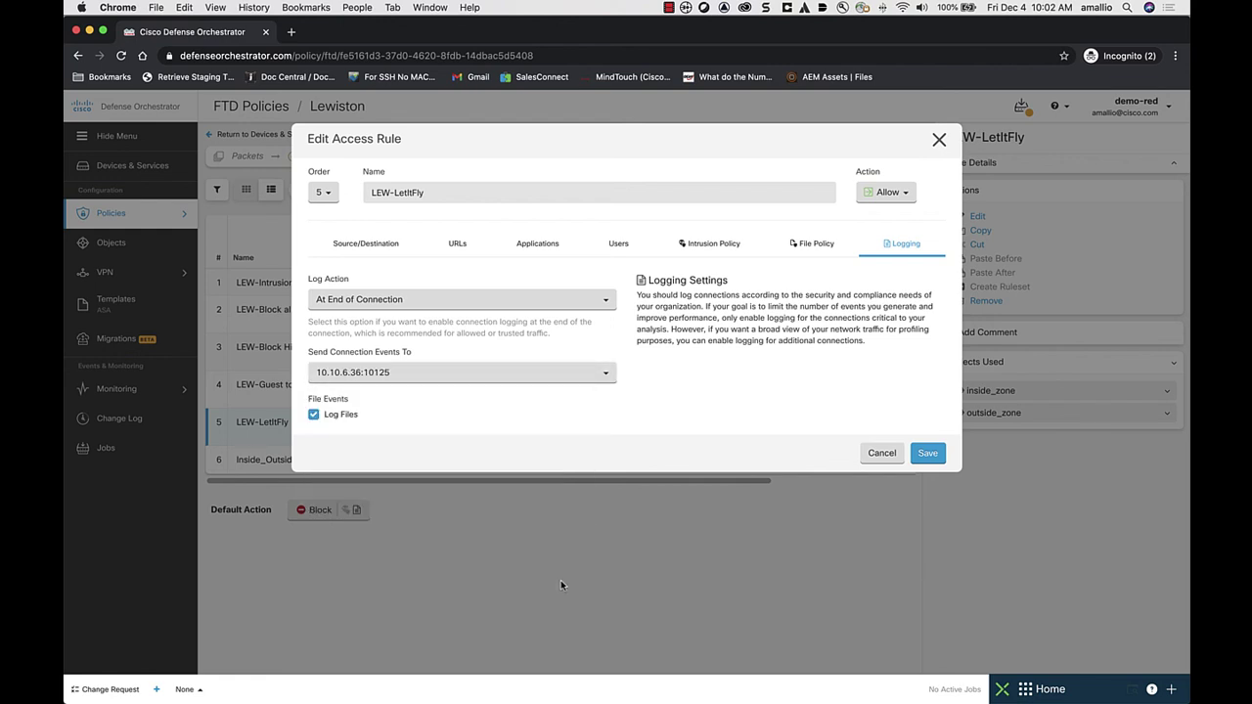
pyautogui.click(929, 455)
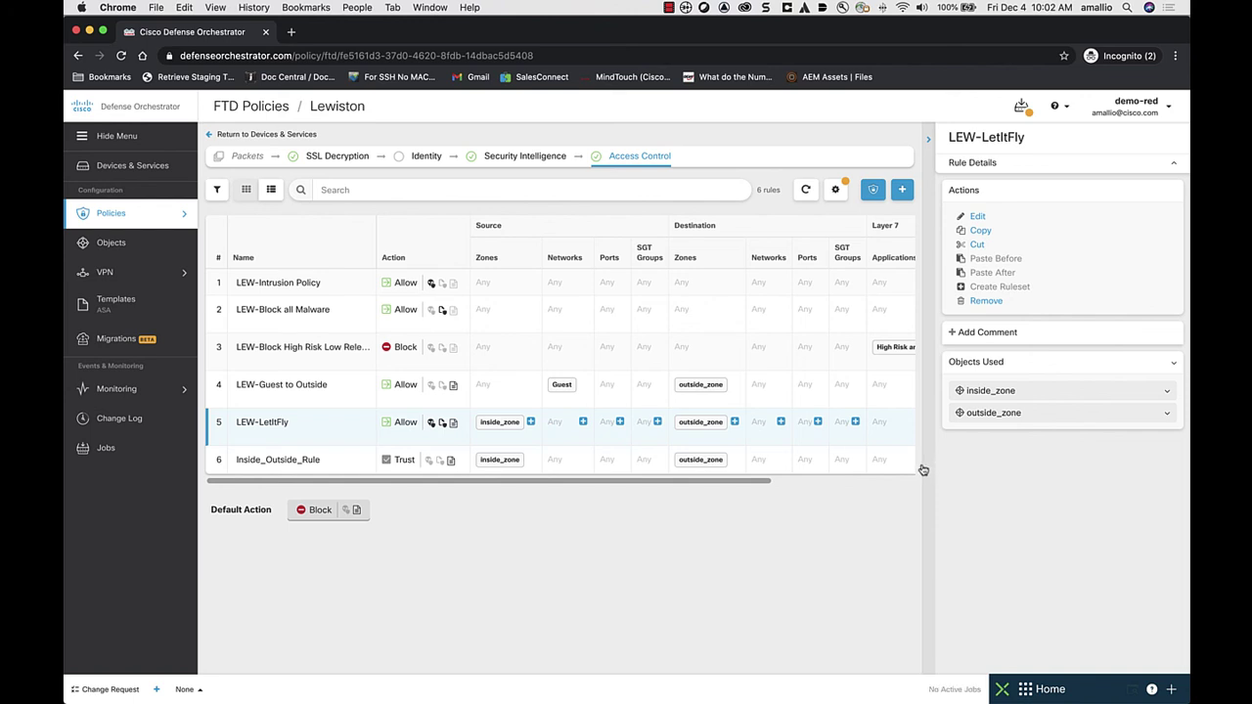
# - Review Lewiston's pending syslog logging changes in Devices with Pending Changes
pyautogui.click(1024, 110)
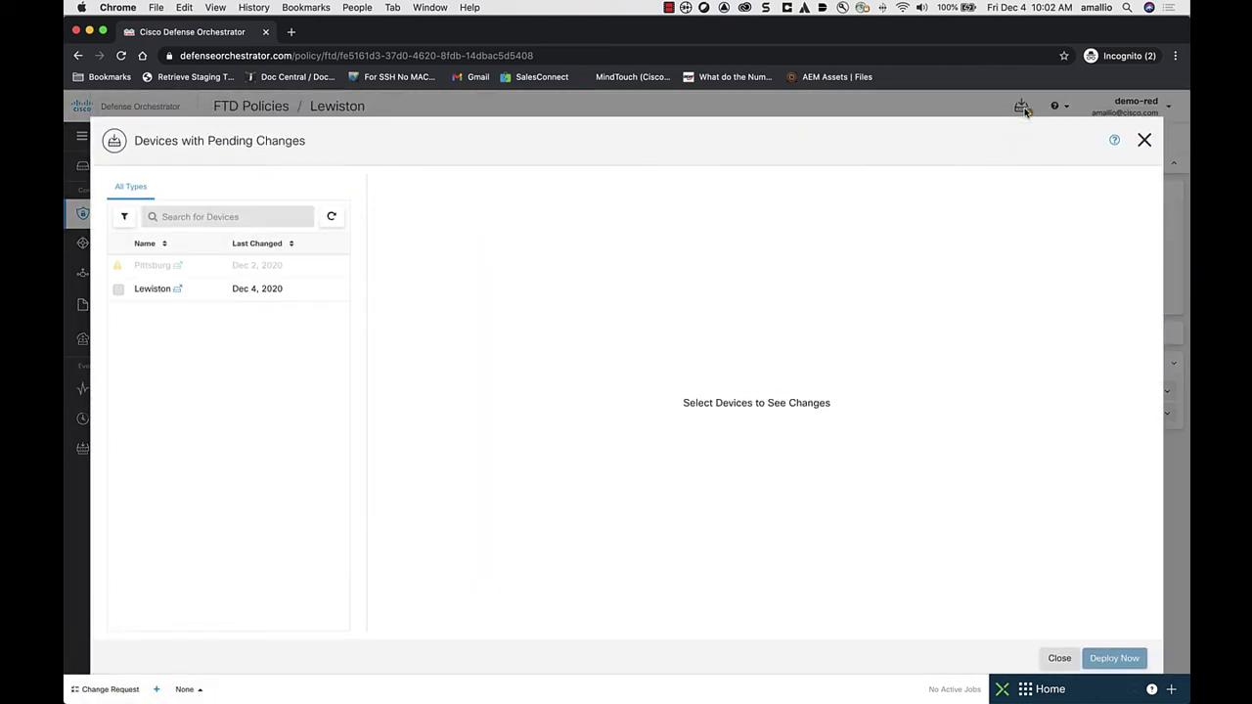
pyautogui.click(118, 292)
pyautogui.scroll(-2, 830, 444)
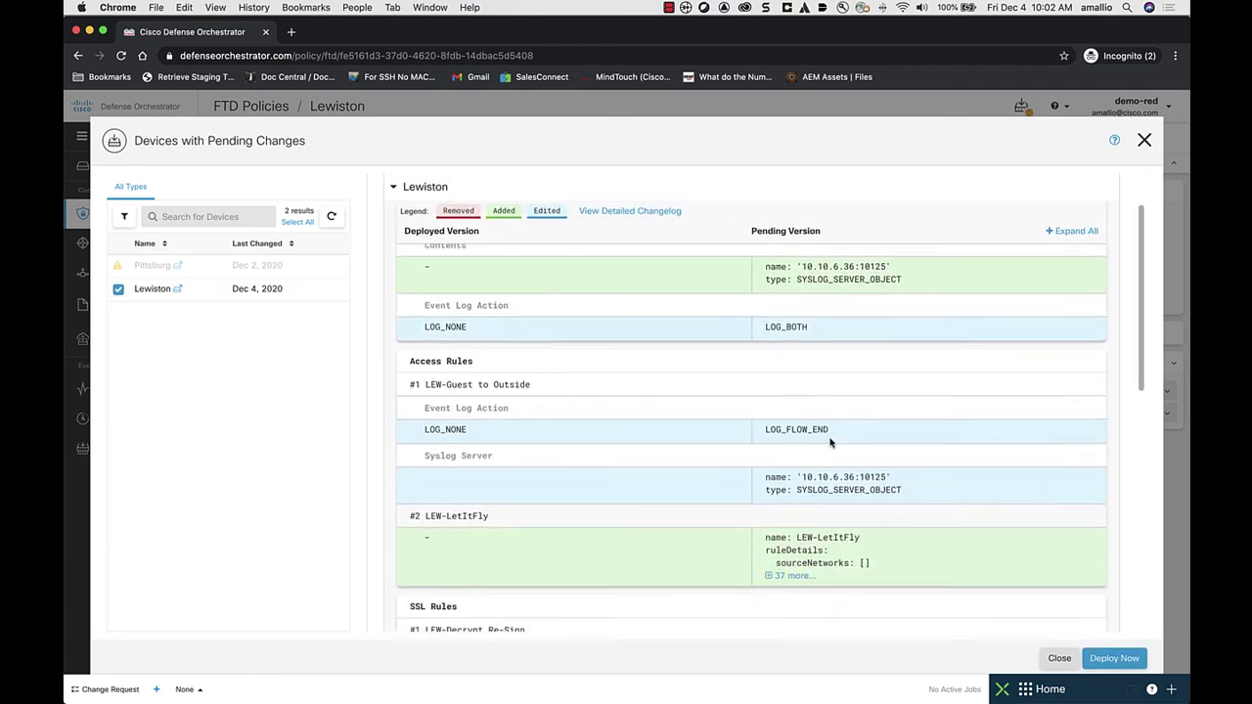
pyautogui.scroll(-10, 830, 444)
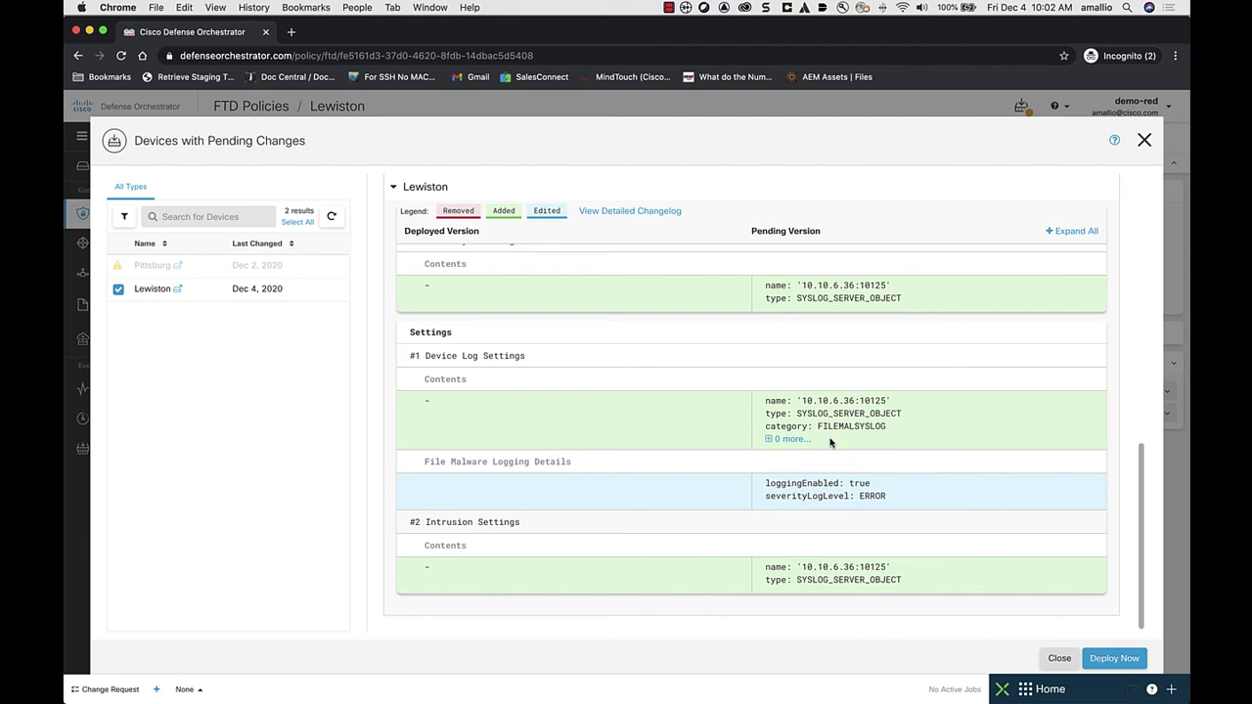